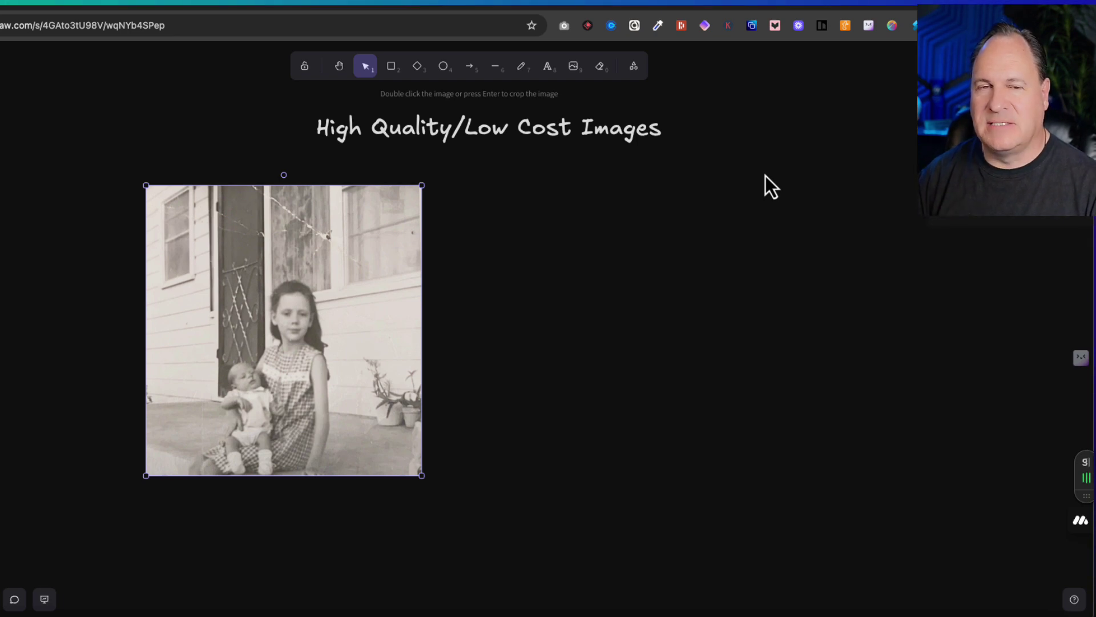
Deselect the old photo, then draw an arrow running rightward from it beneath the title
scroll(451, 153, "down", 1)
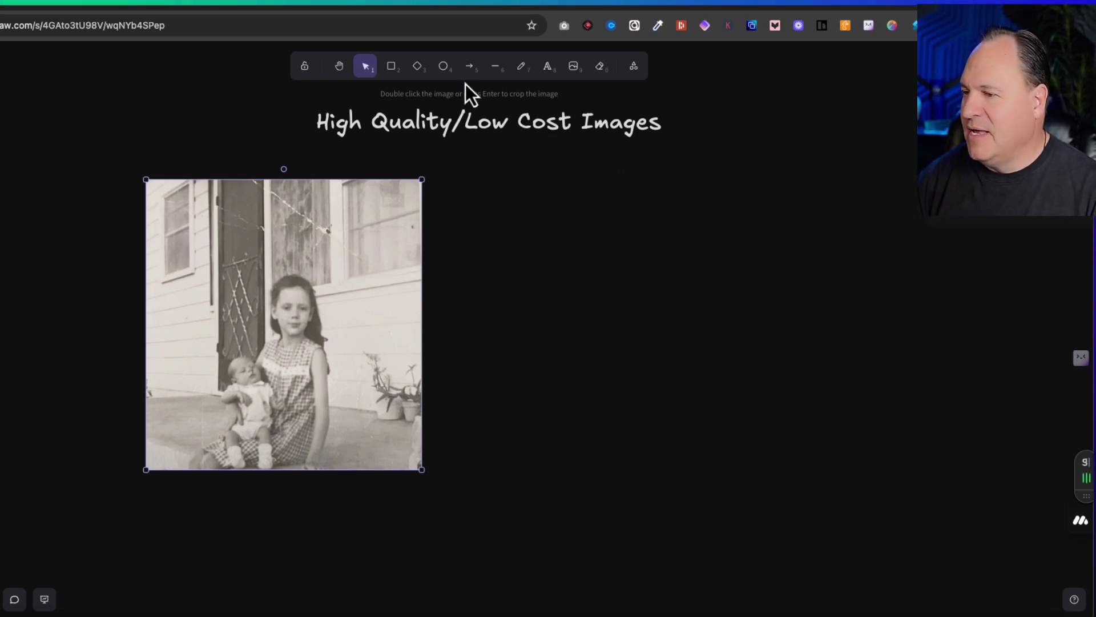
scroll(484, 318, "up", 1)
left_click_drag(476, 317, 517, 318)
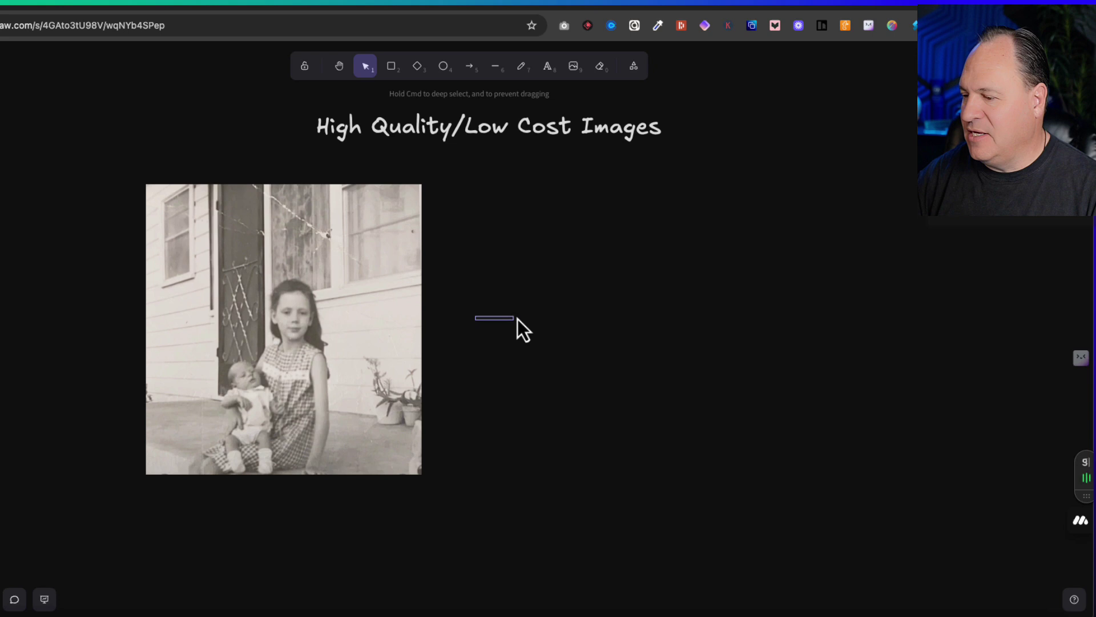
left_click_drag(600, 319, 606, 314)
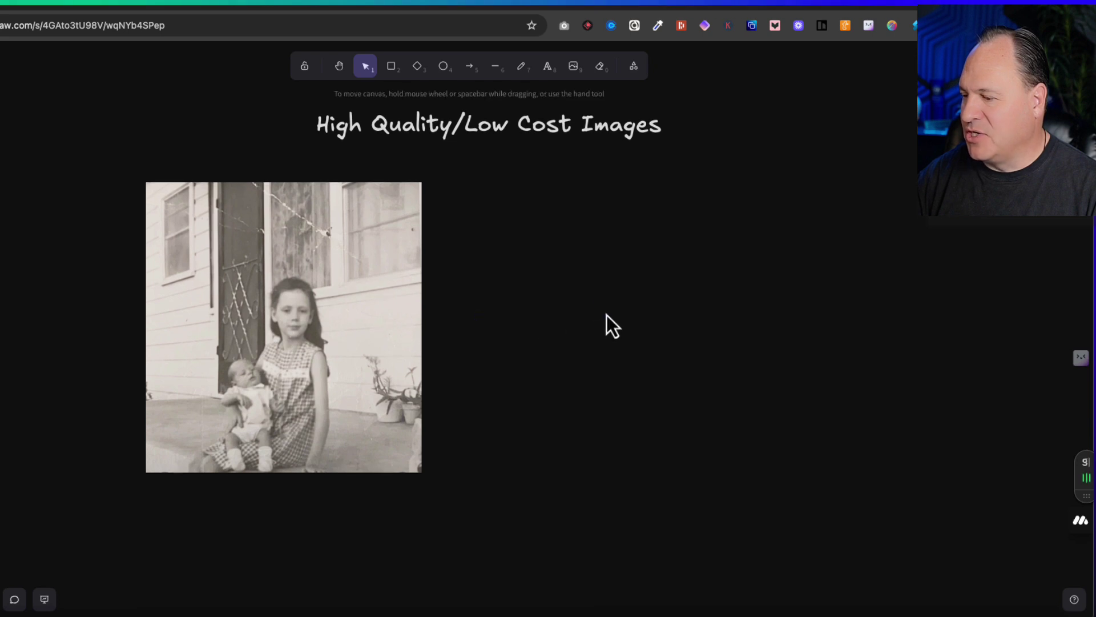
left_click(470, 67)
left_click_drag(466, 315, 606, 313)
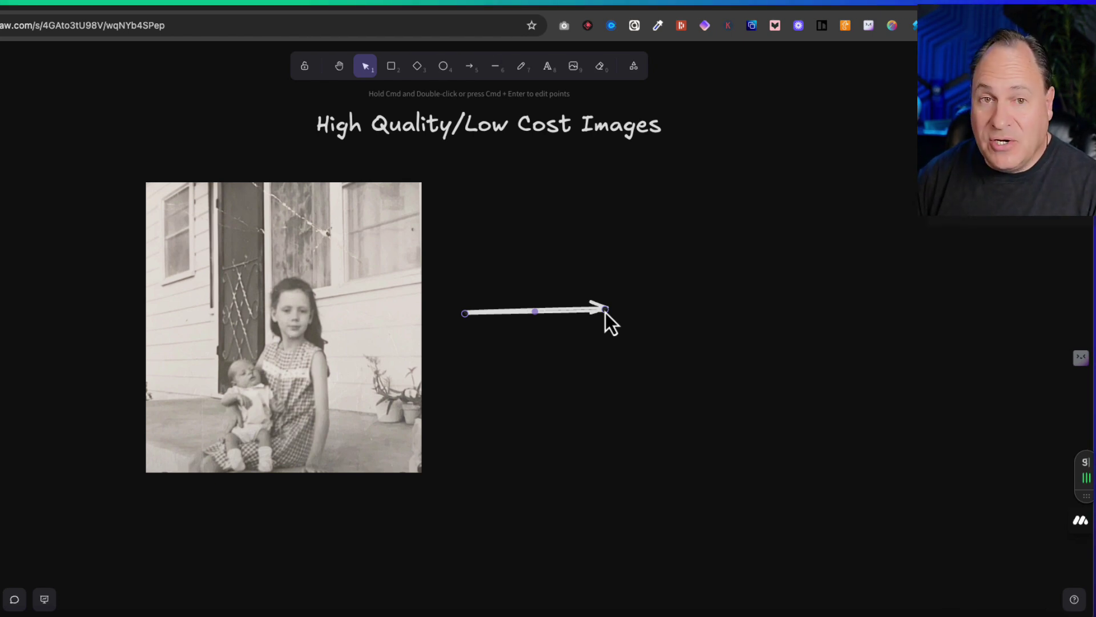
Insert the colorized JPG from Downloads right of the arrow, then switch to the ChatGPT tab
left_click(574, 67)
left_click(142, 131)
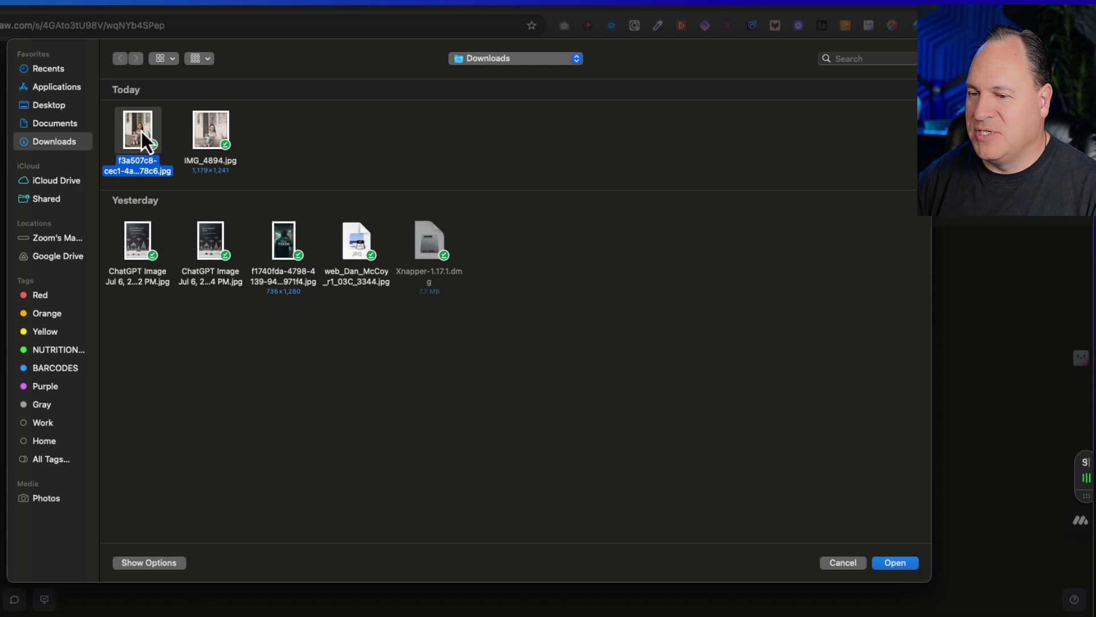
left_click(899, 564)
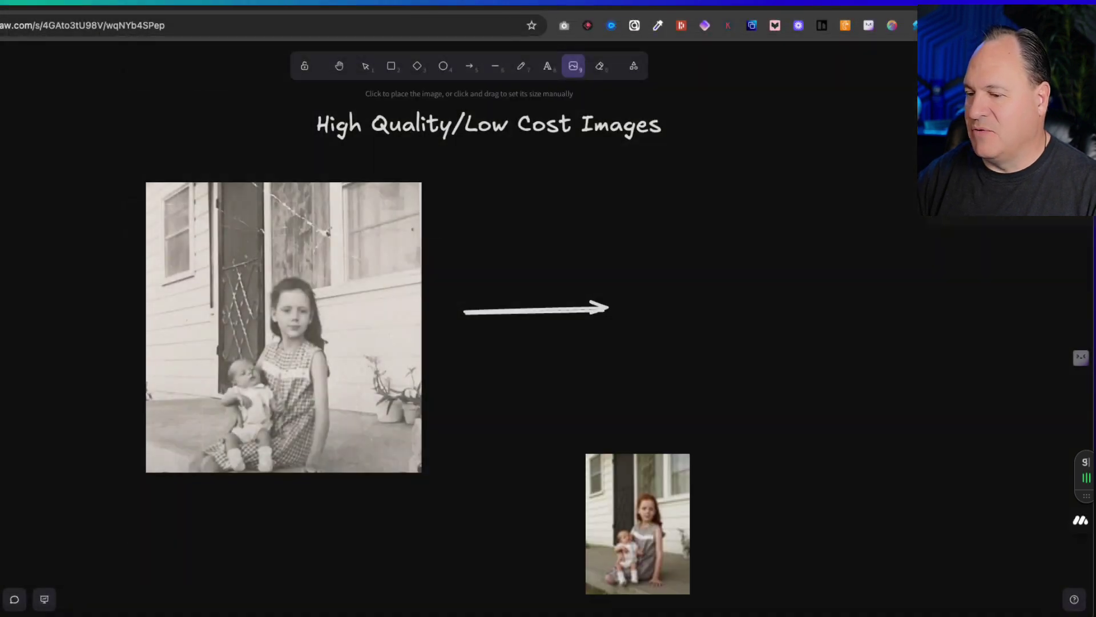
left_click_drag(740, 337, 762, 335)
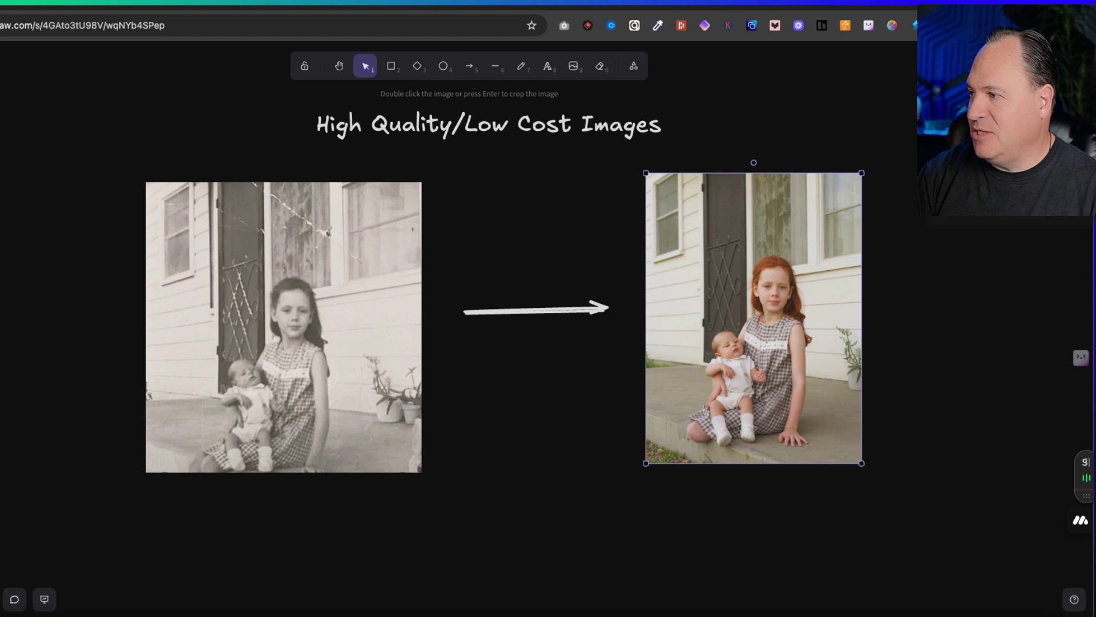
key("ctrl+Tab")
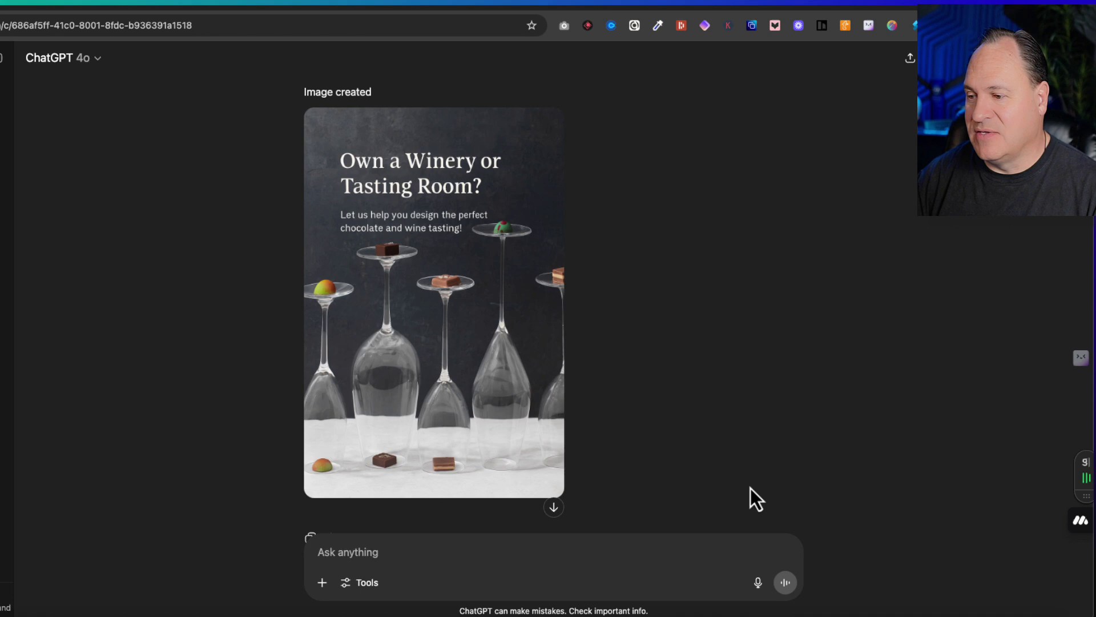
Scroll through the winery tasting-room image and its prompt, then switch to the Runware tab
scroll(343, 299, "down", 1)
scroll(429, 289, "up", 2)
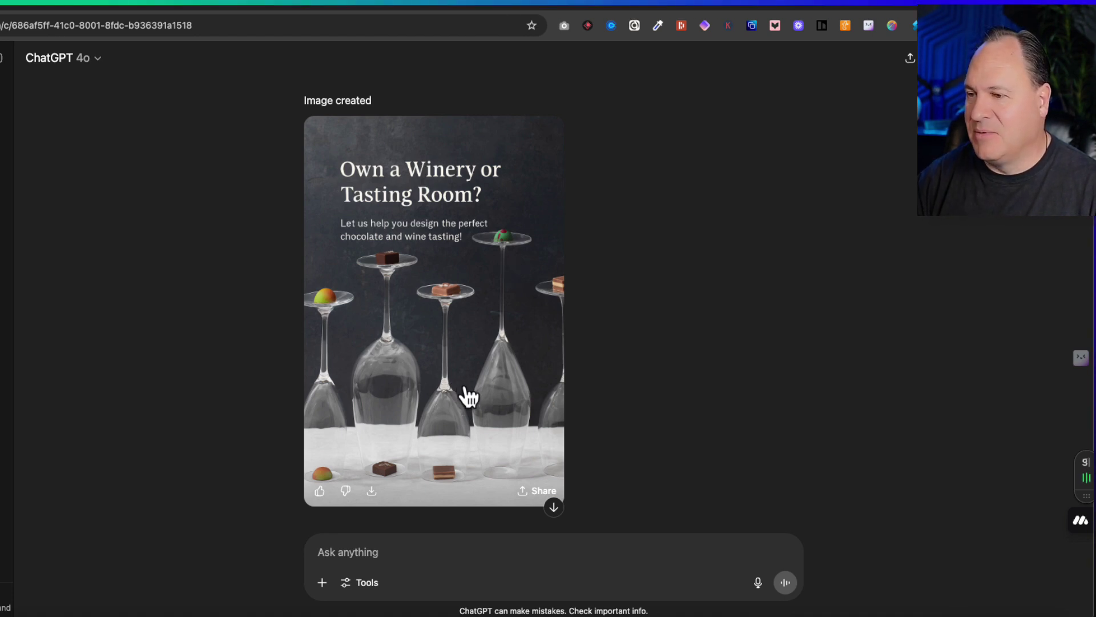
scroll(467, 395, "up", 3)
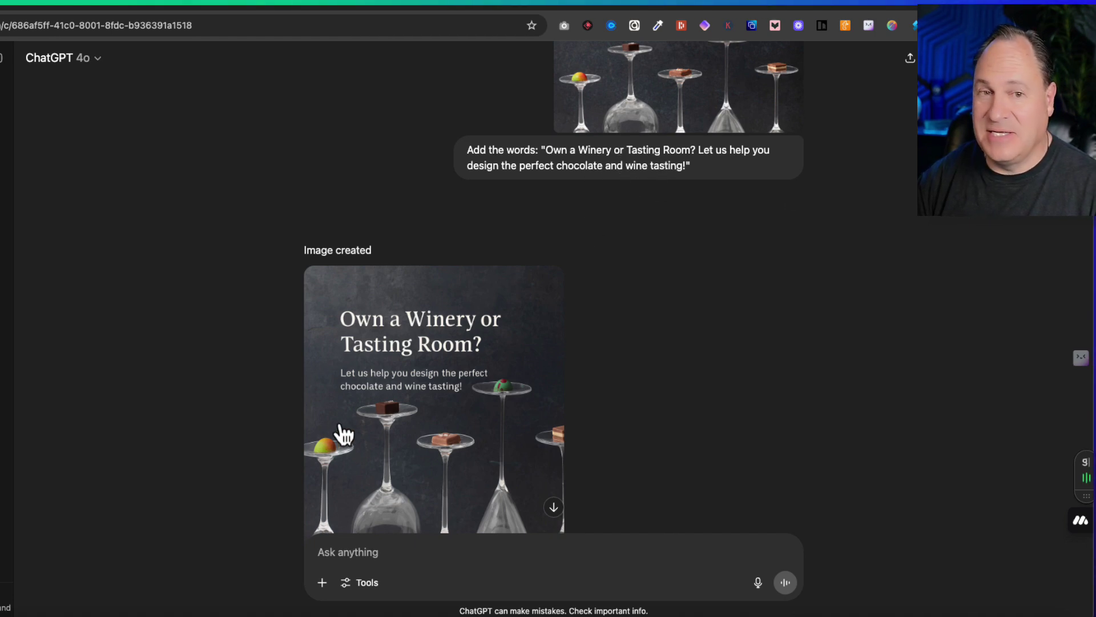
scroll(343, 434, "down", 2)
scroll(343, 433, "down", 1)
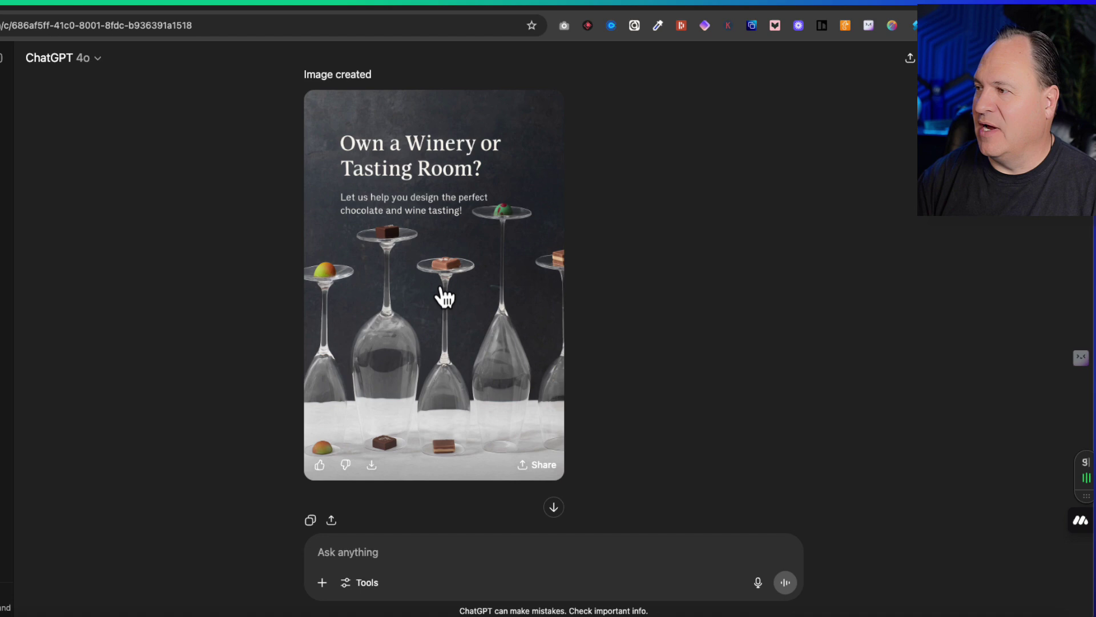
key("ctrl+Tab")
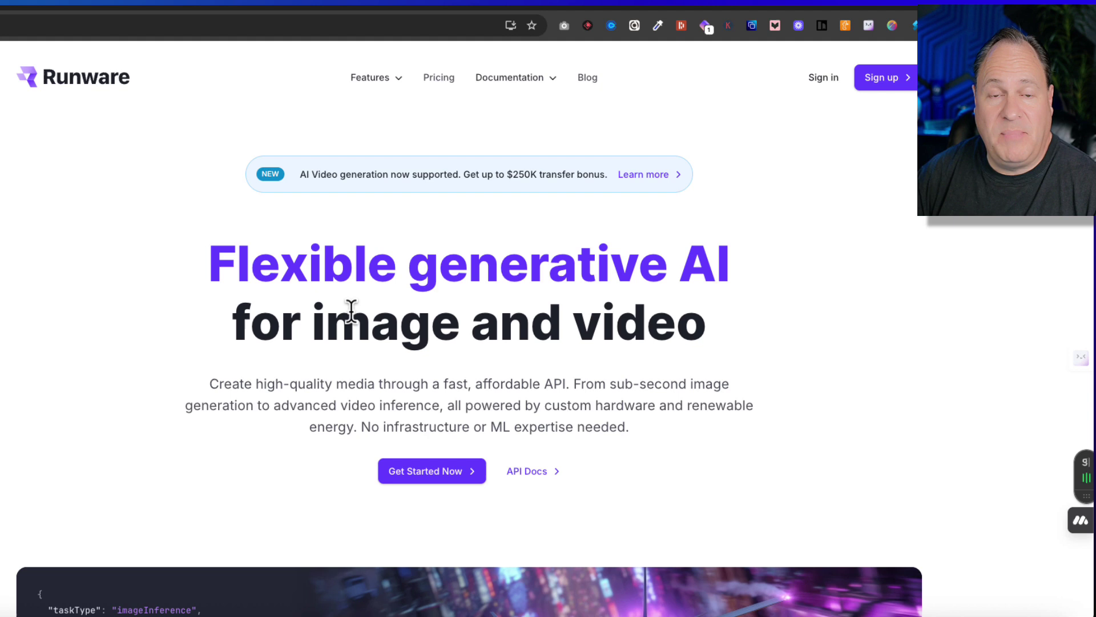
Open Runware Pricing and browse the Videos table, including Kling 2.1 Master at $0.924
mouse_move(344, 73)
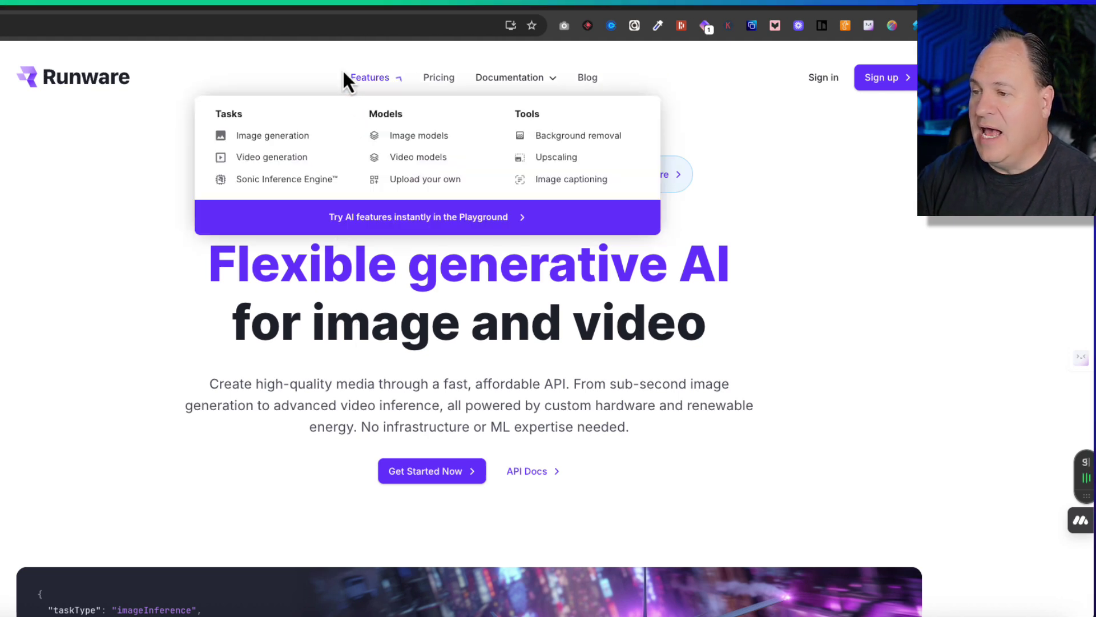
left_click(439, 79)
scroll(519, 400, "down", 3)
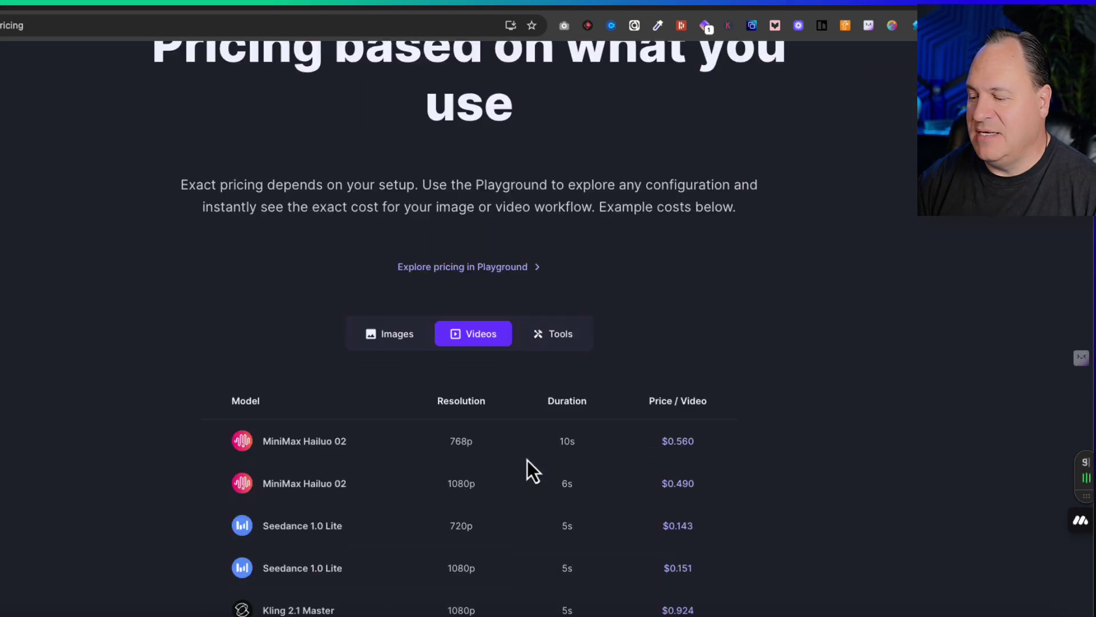
scroll(527, 460, "down", 4)
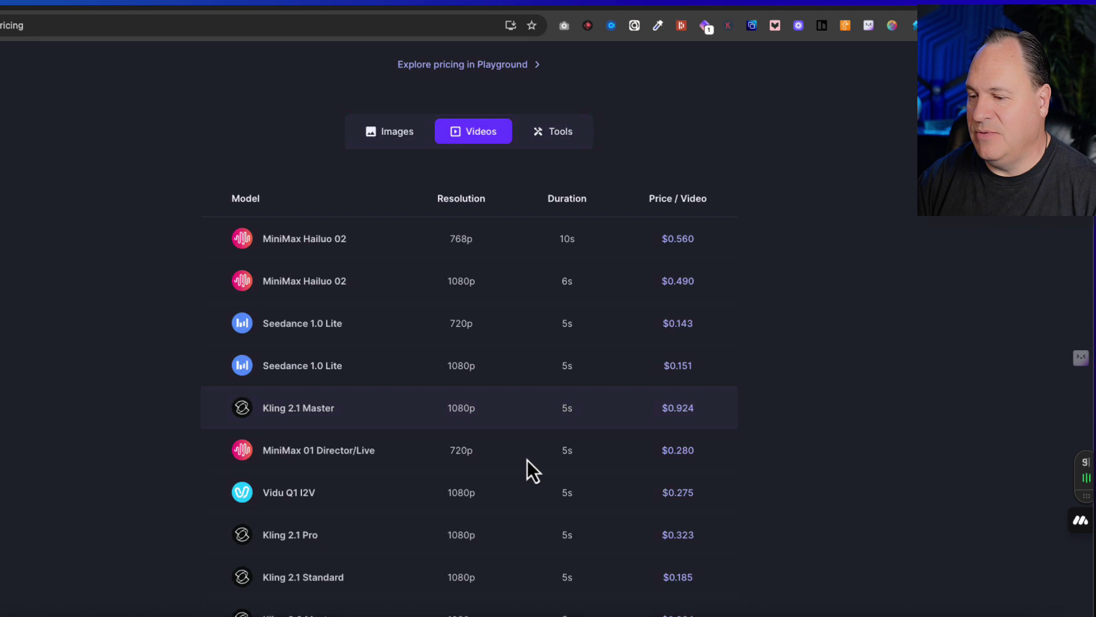
scroll(527, 460, "down", 1)
scroll(431, 377, "down", 2)
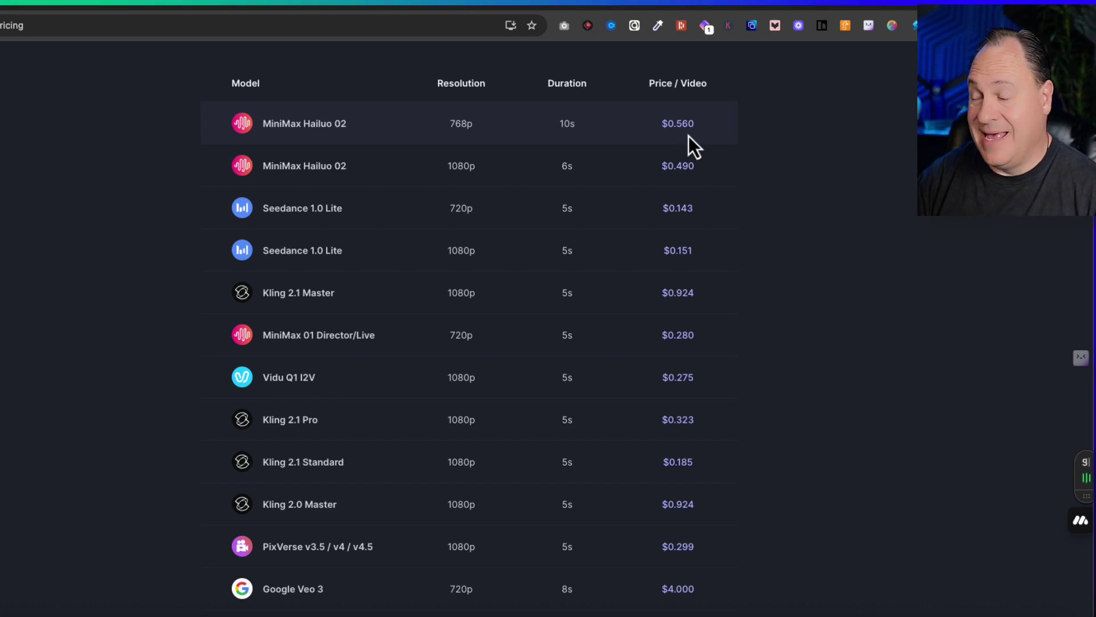
scroll(536, 396, "down", 3)
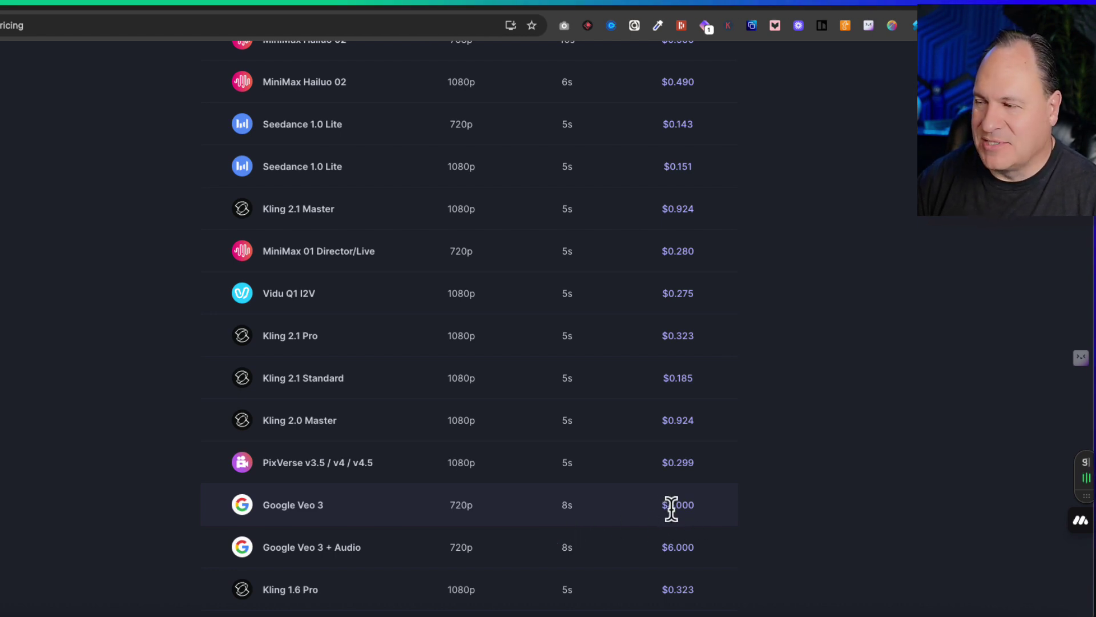
scroll(672, 508, "up", 5)
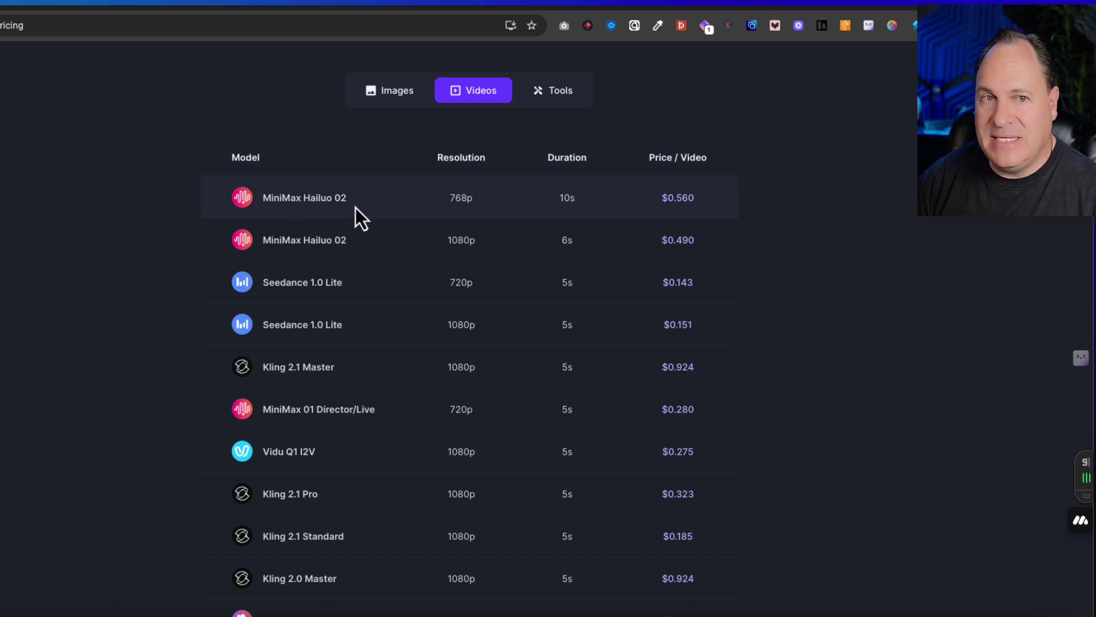
scroll(355, 207, "down", 7)
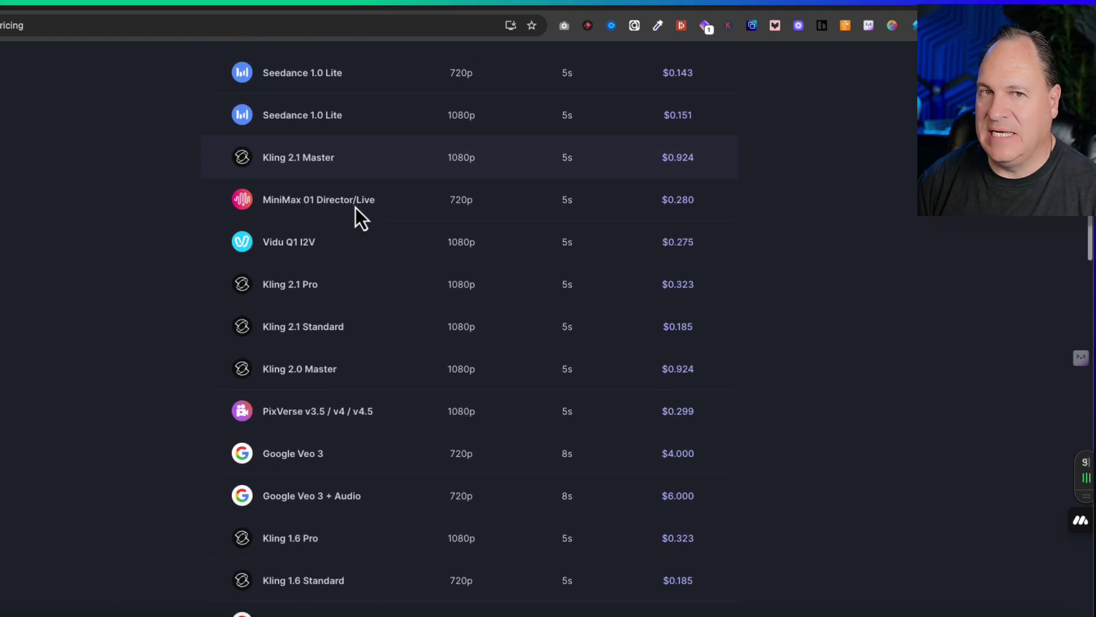
scroll(355, 207, "down", 1)
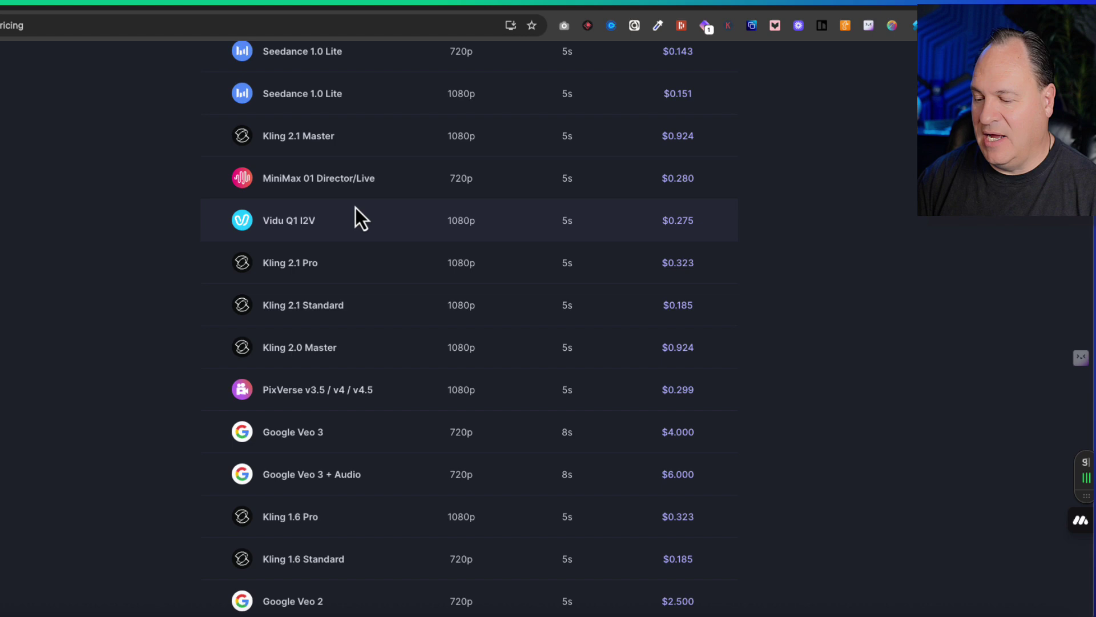
scroll(356, 207, "down", 4)
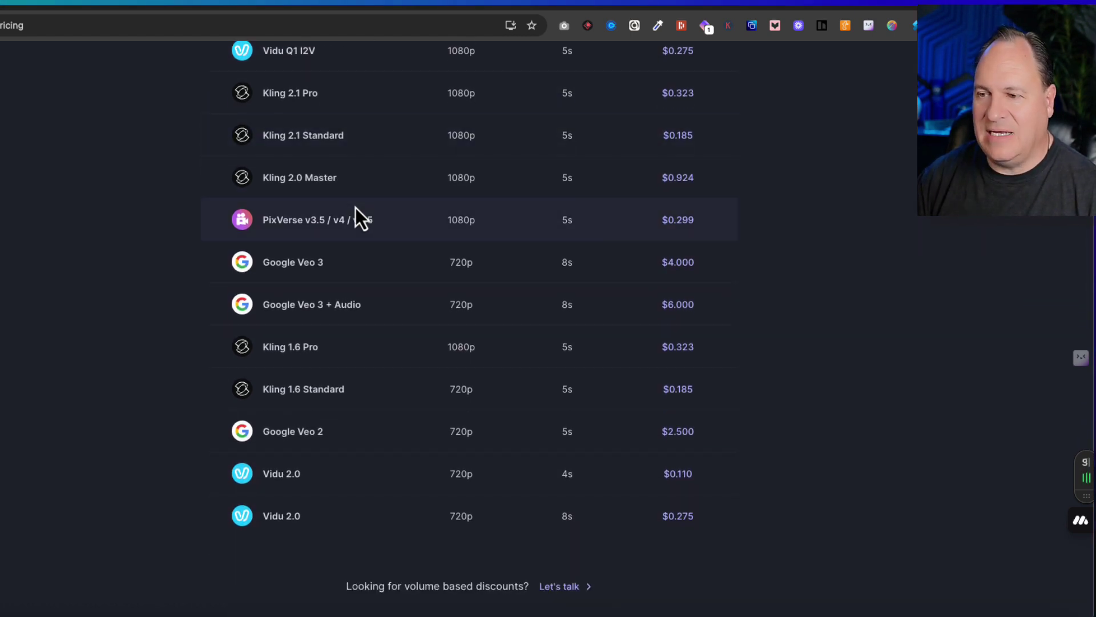
scroll(355, 207, "up", 5)
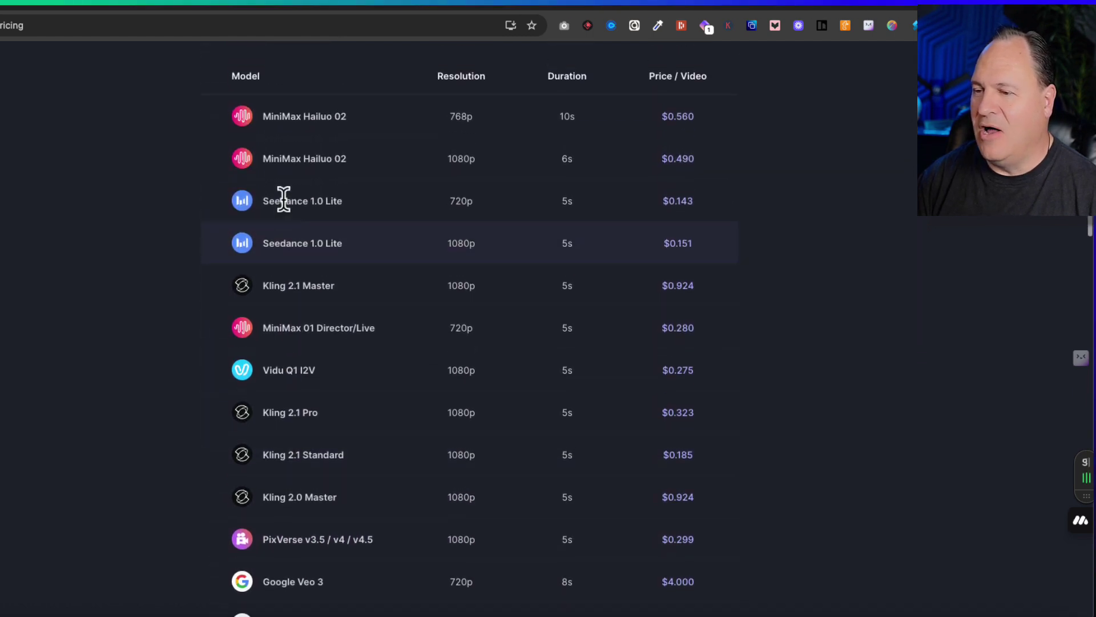
scroll(284, 199, "up", 8)
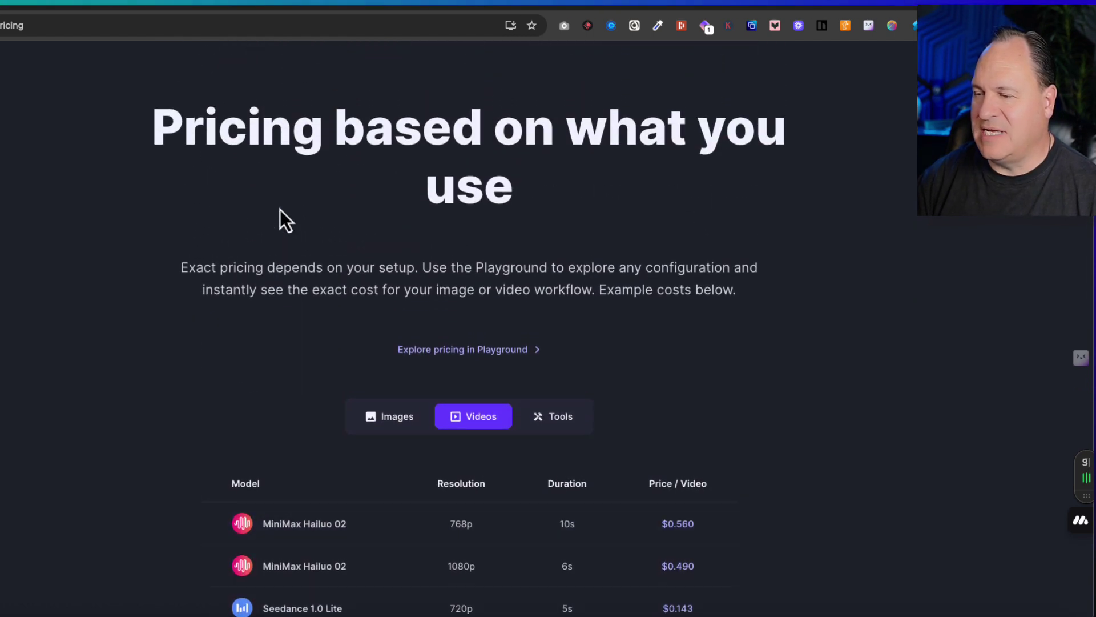
Return to the top of the Runware page on the way to the FLUX.1 Kontext [max] Playground
scroll(283, 220, "up", 2)
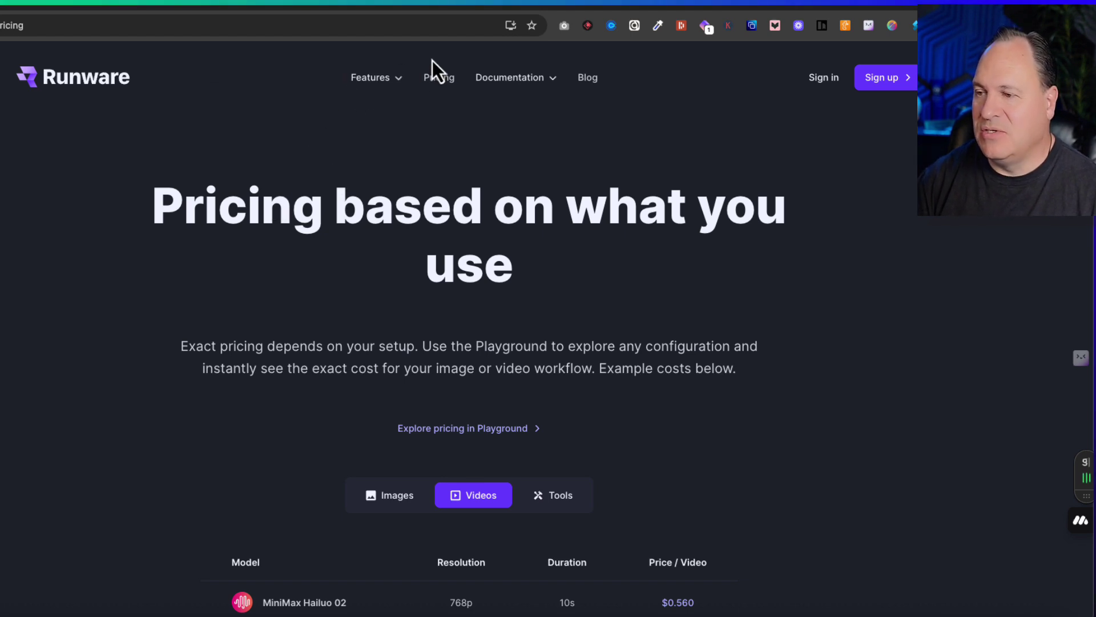
mouse_move(400, 85)
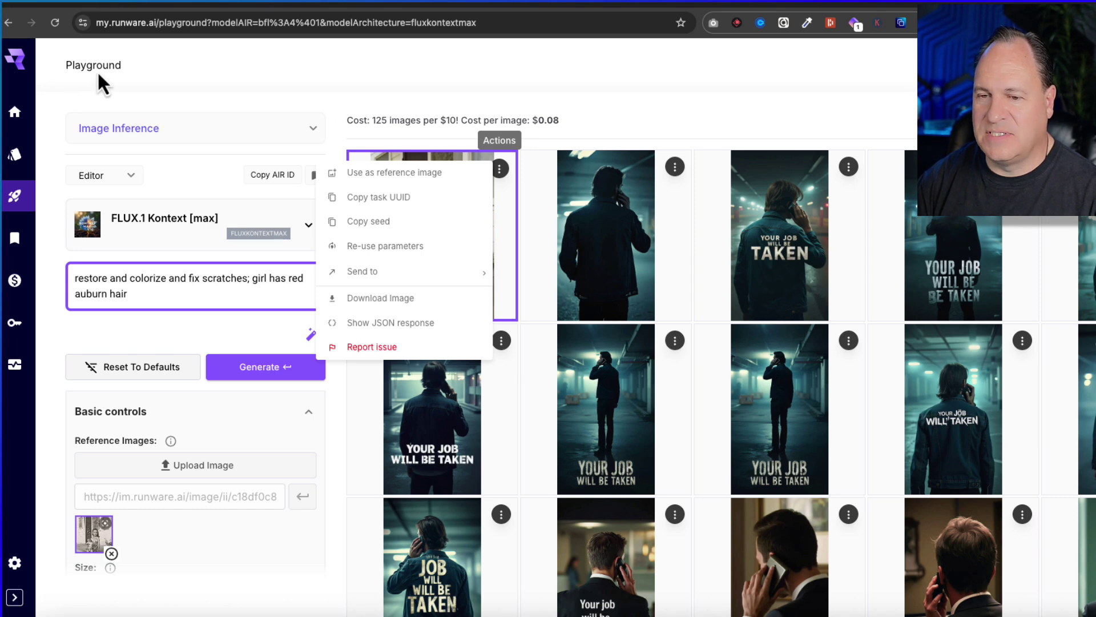
left_click(16, 113)
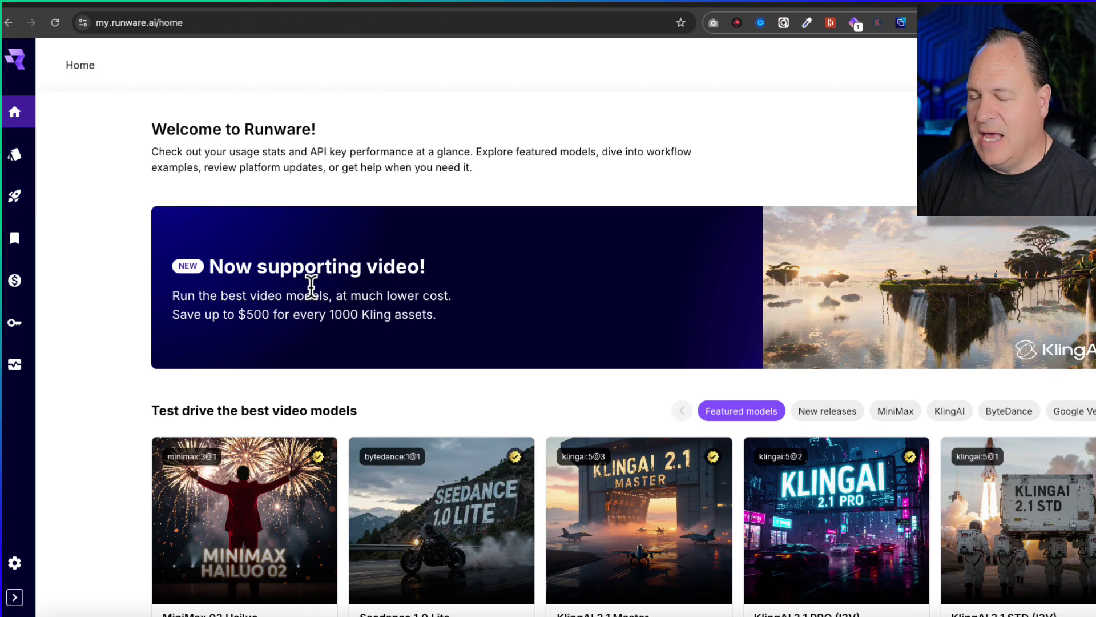
scroll(472, 314, "down", 4)
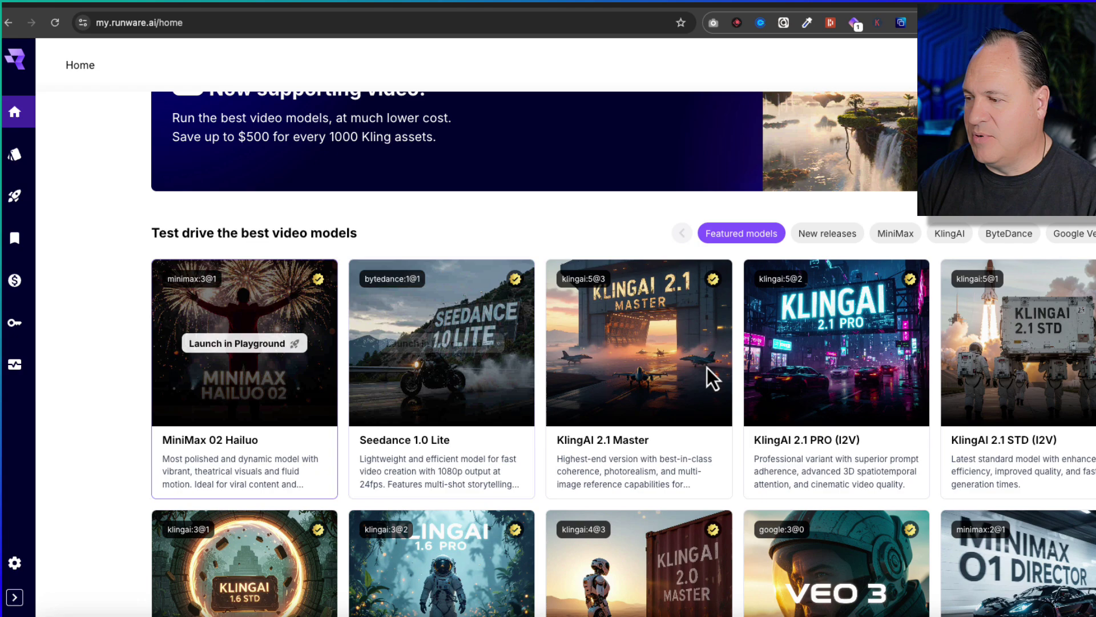
mouse_move(869, 359)
scroll(869, 359, "up", 1)
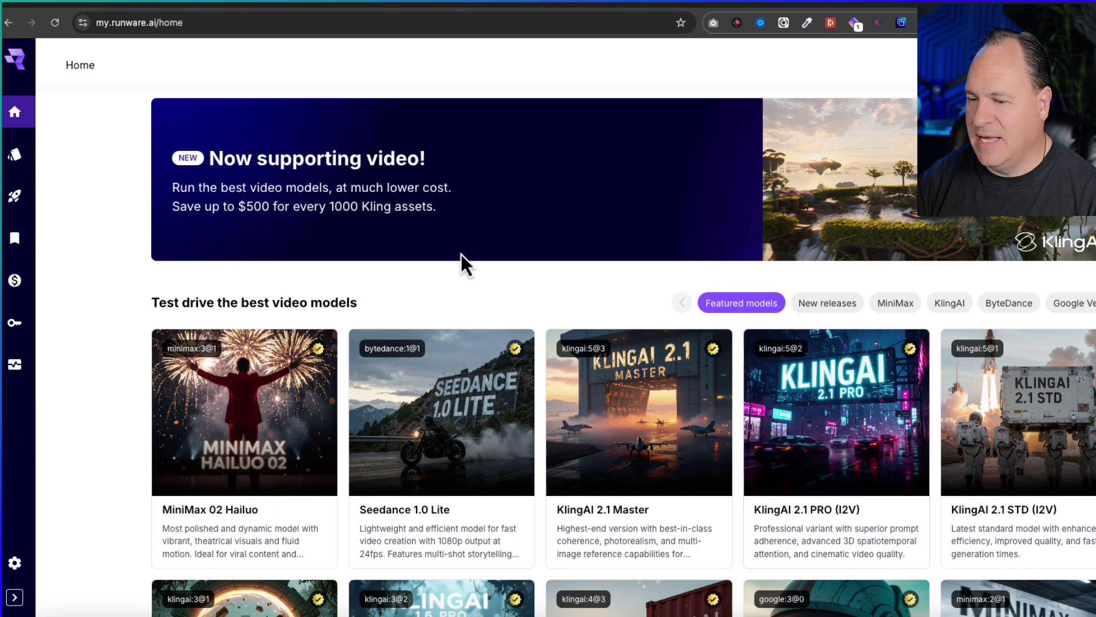
scroll(591, 329, "down", 10)
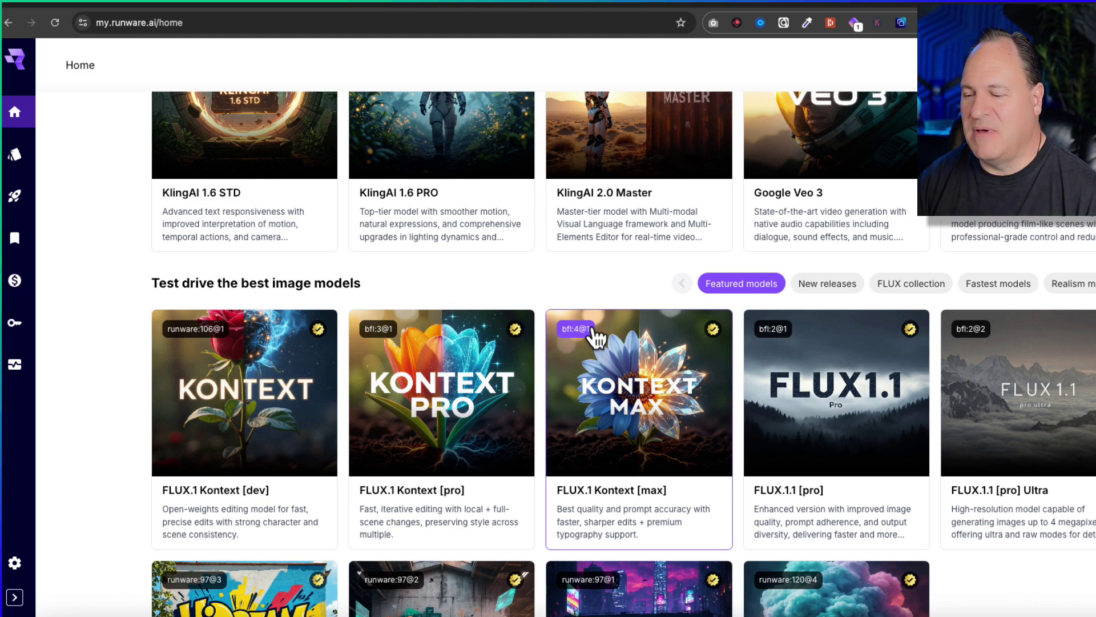
scroll(592, 331, "up", 5)
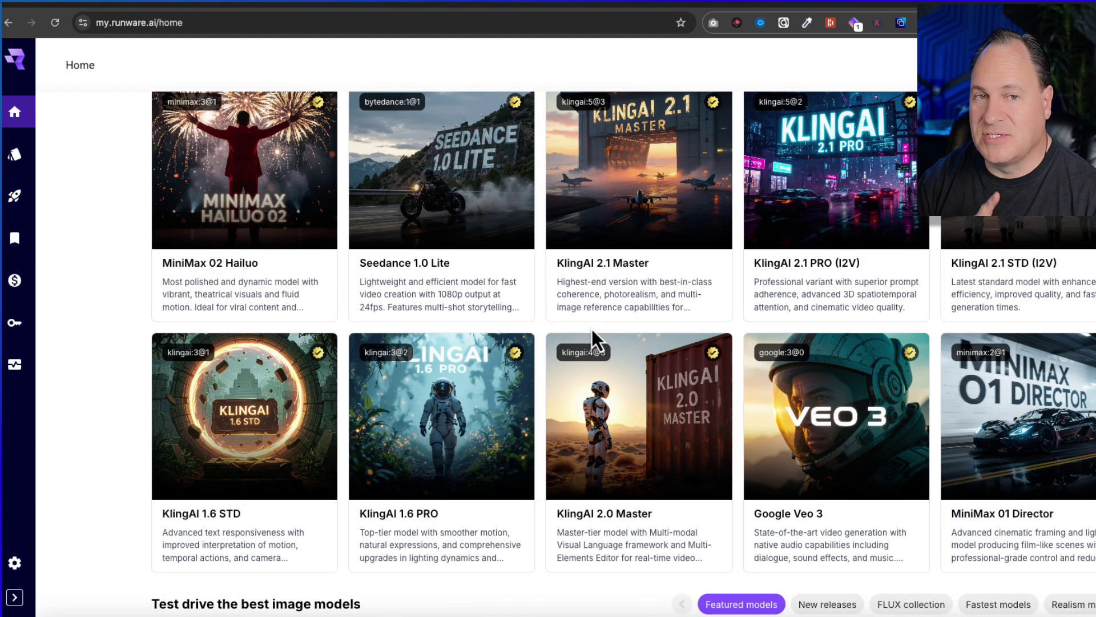
scroll(592, 329, "up", 1)
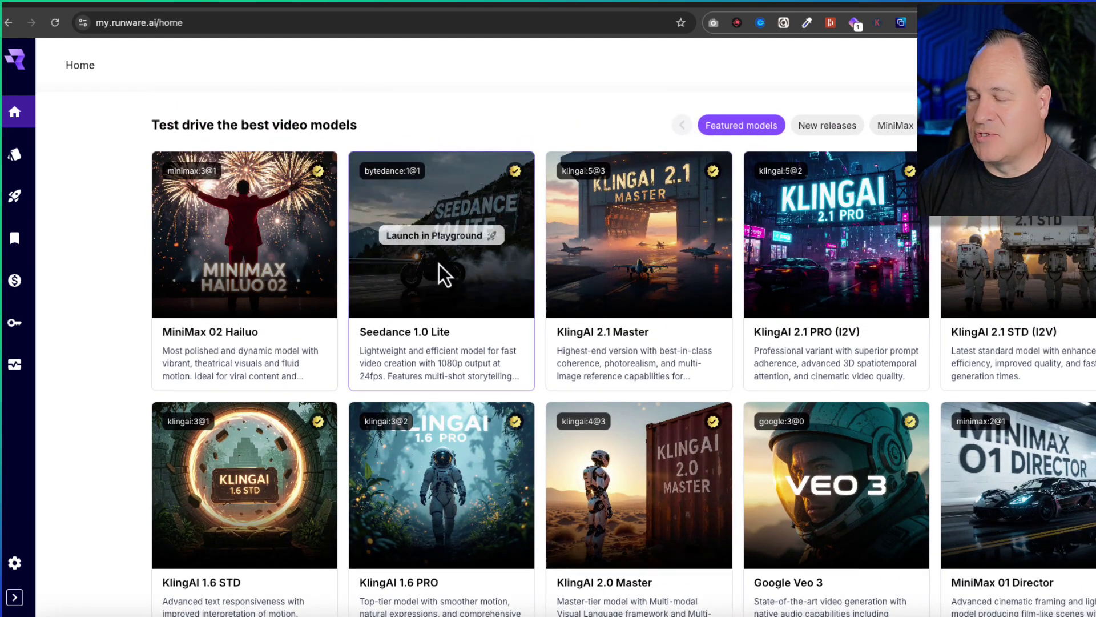
scroll(458, 263, "down", 1)
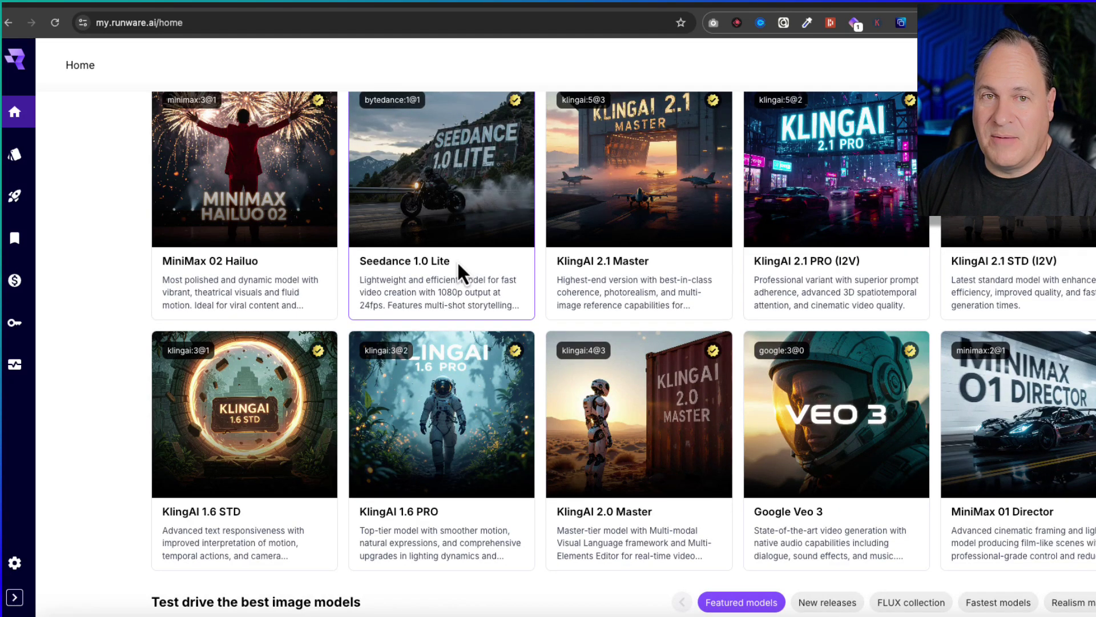
scroll(458, 263, "down", 3)
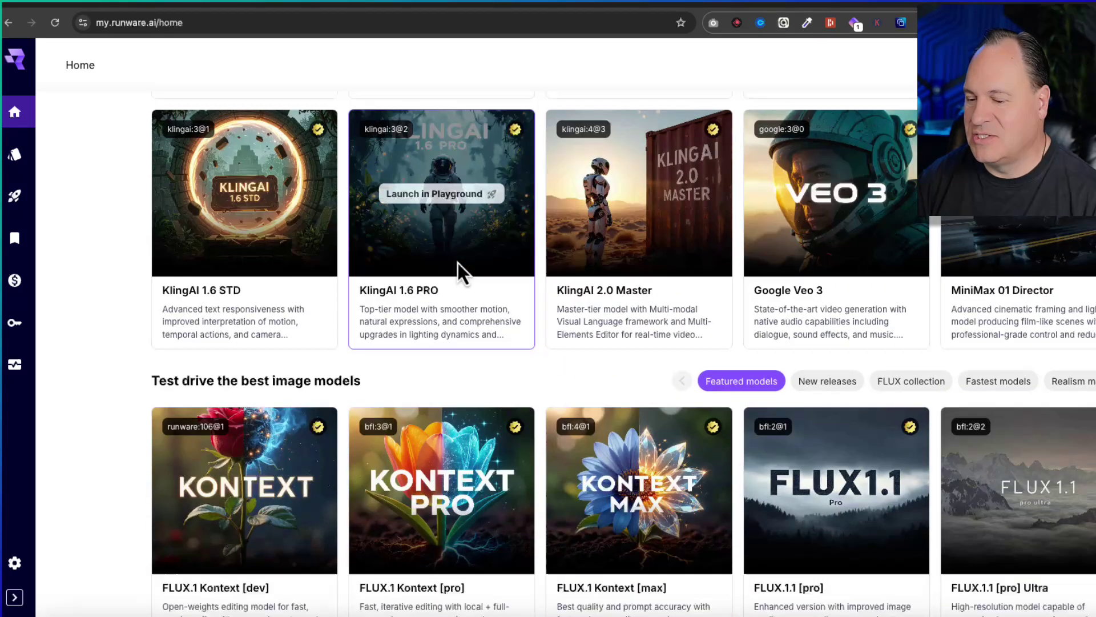
scroll(633, 526, "up", 3)
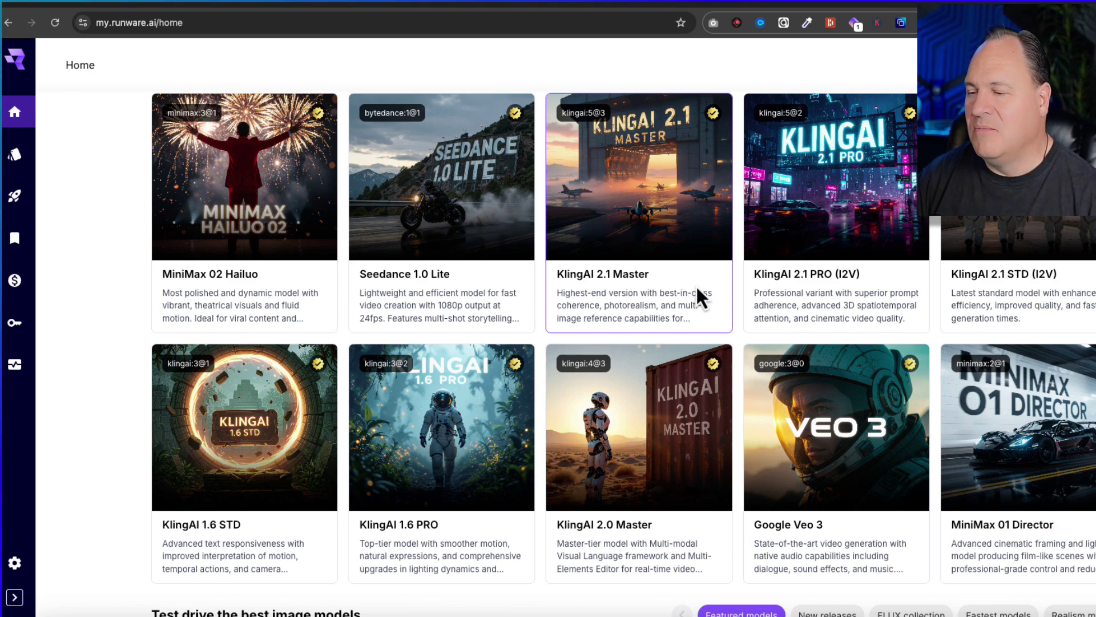
scroll(696, 285, "down", 3)
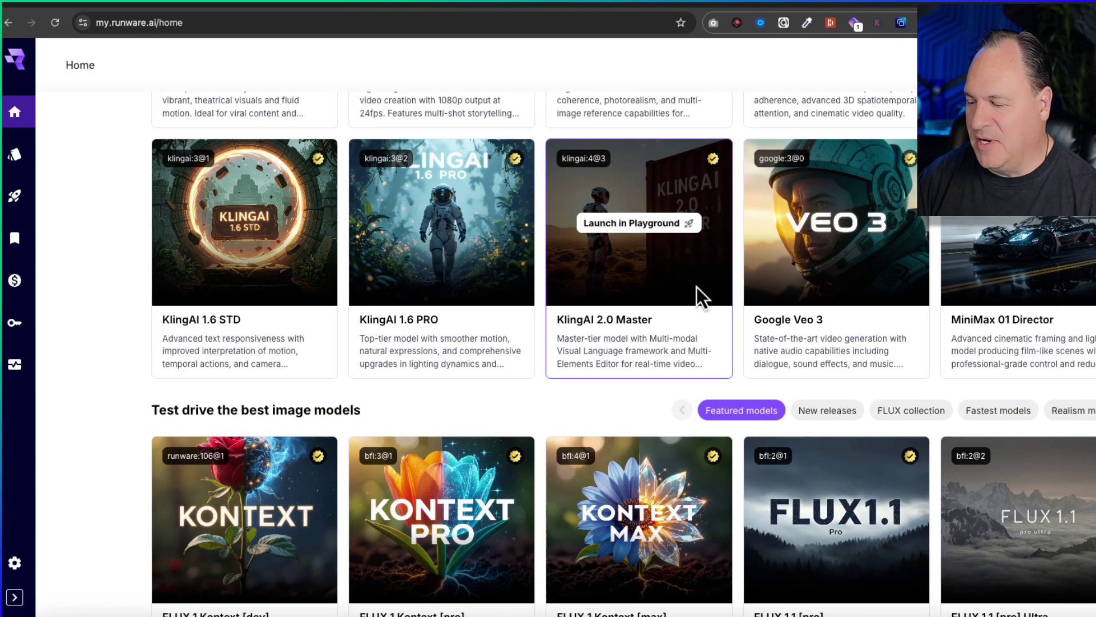
scroll(697, 287, "down", 3)
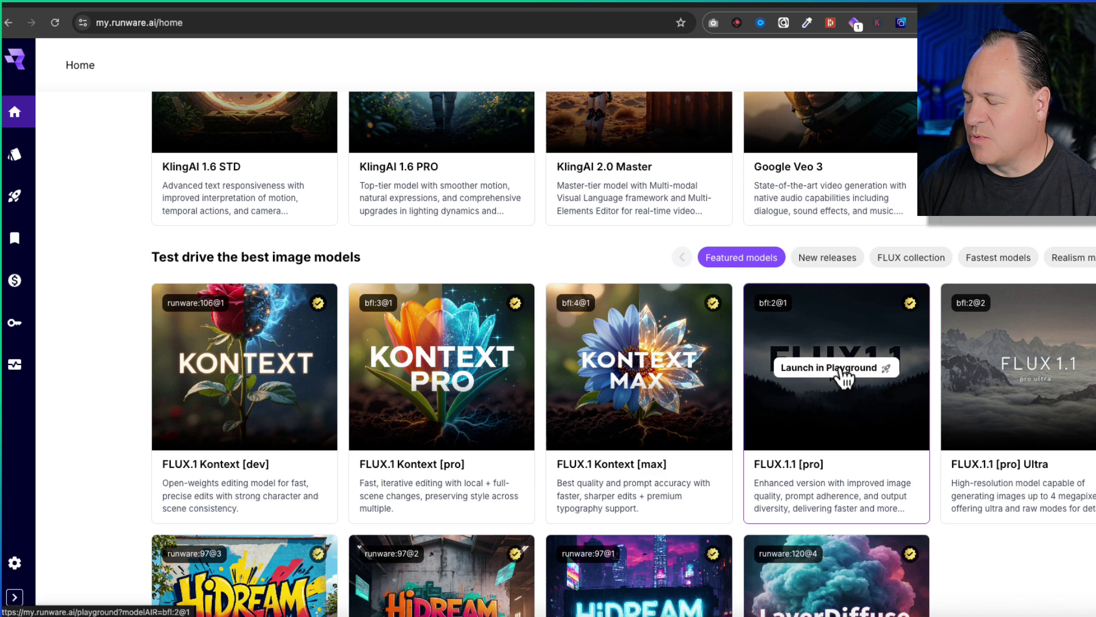
left_click(843, 378)
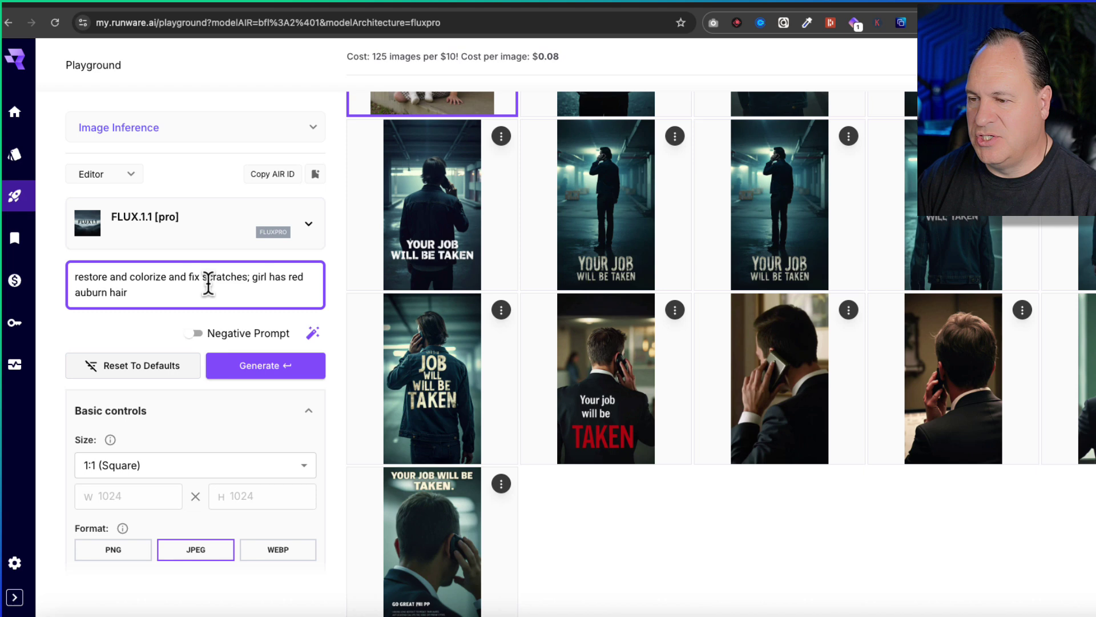
scroll(480, 235, "down", 1)
scroll(491, 228, "up", 5)
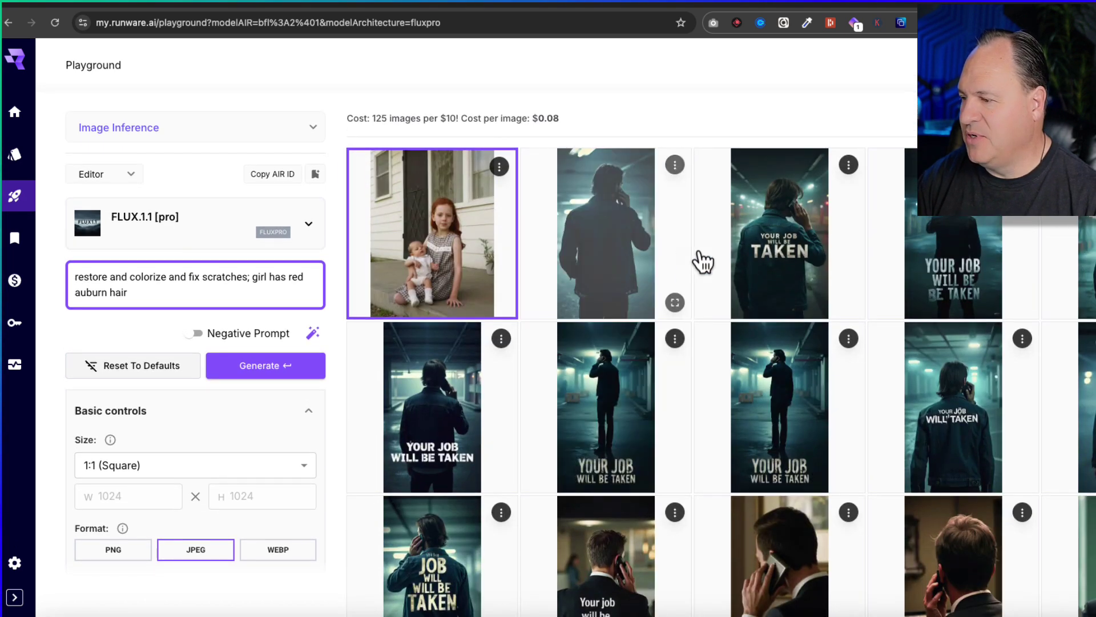
left_click(745, 256)
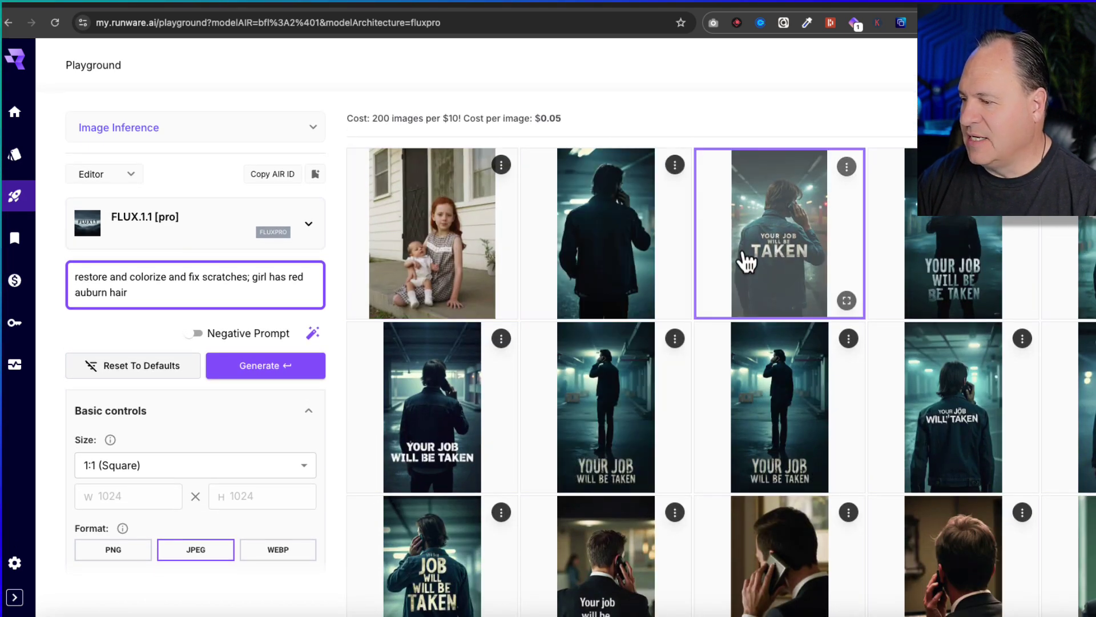
left_click(847, 300)
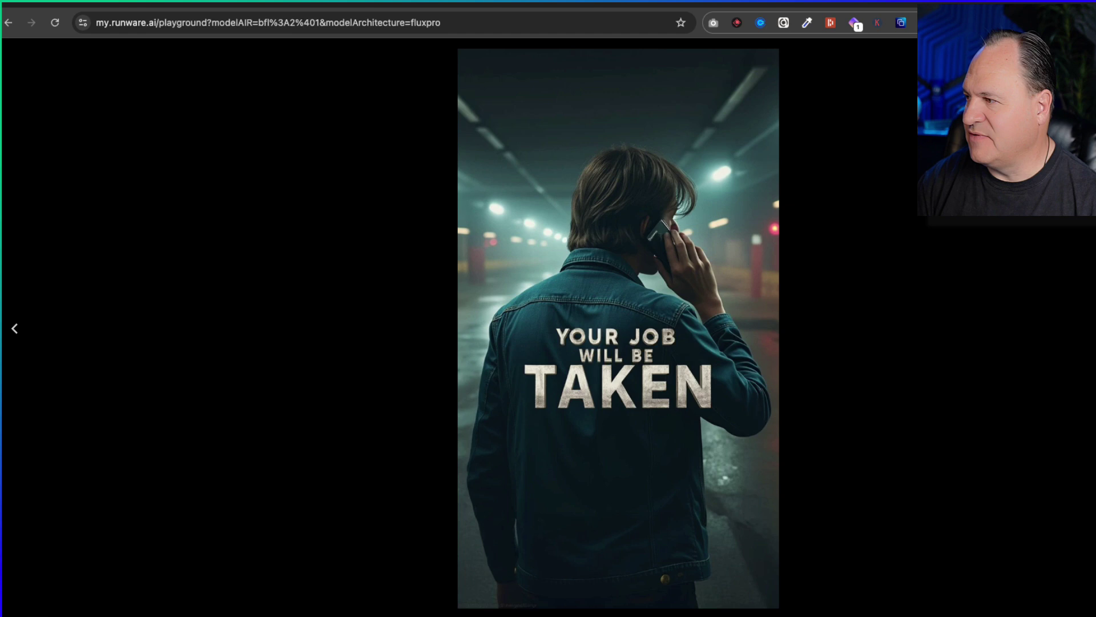
key("Escape")
scroll(852, 318, "down", 3)
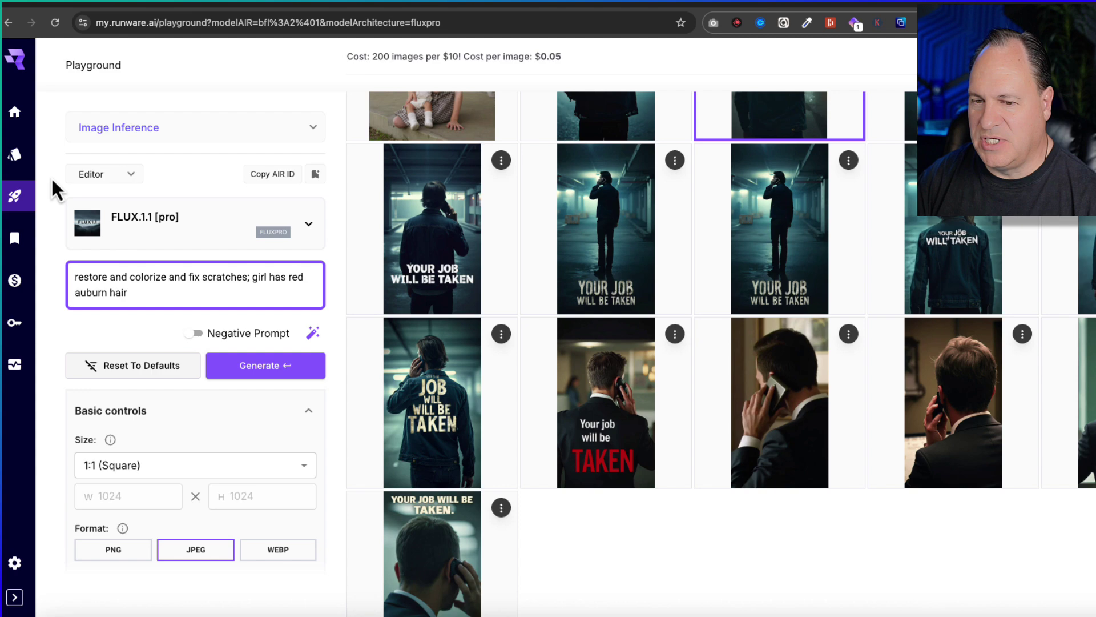
From the Home page, scroll to the image models and launch FLUX.1 Kontext [max] in Playground
left_click(13, 118)
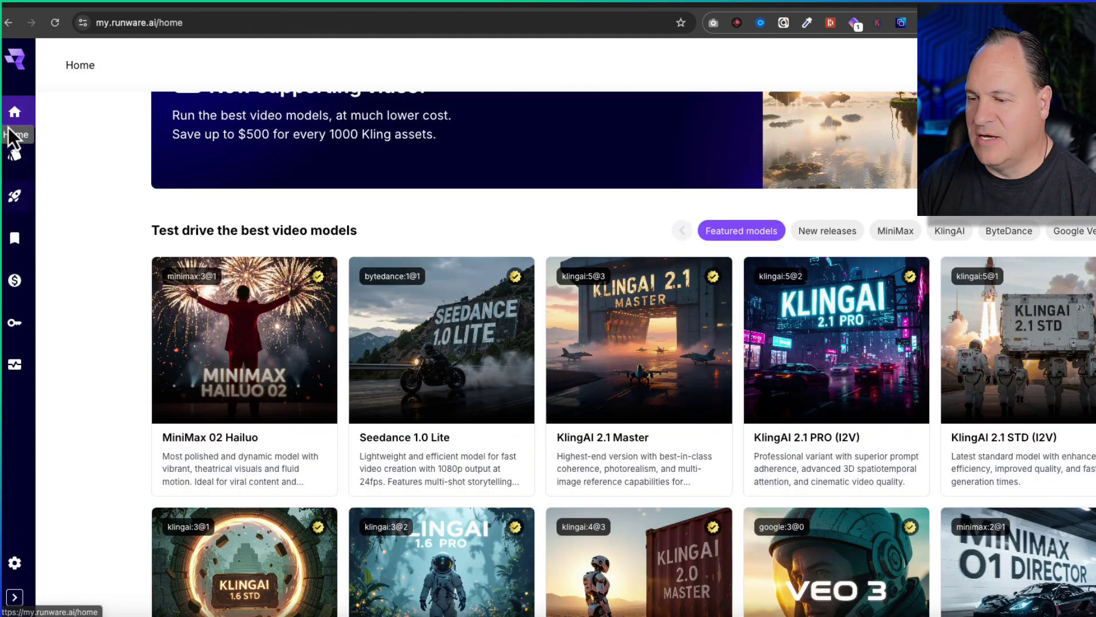
scroll(608, 381, "down", 5)
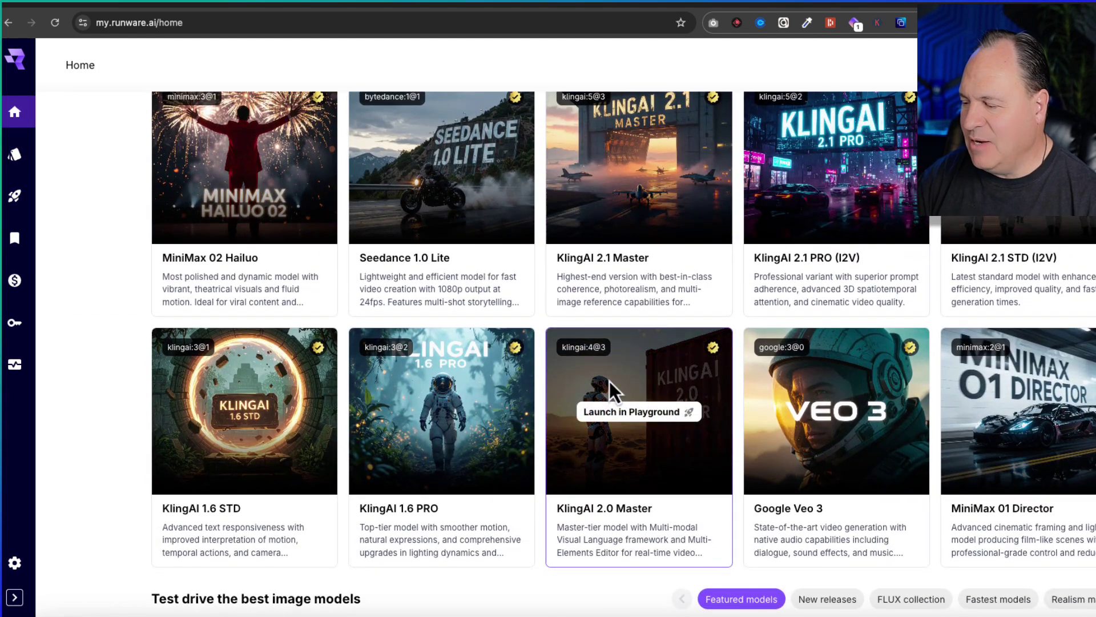
scroll(609, 376, "down", 3)
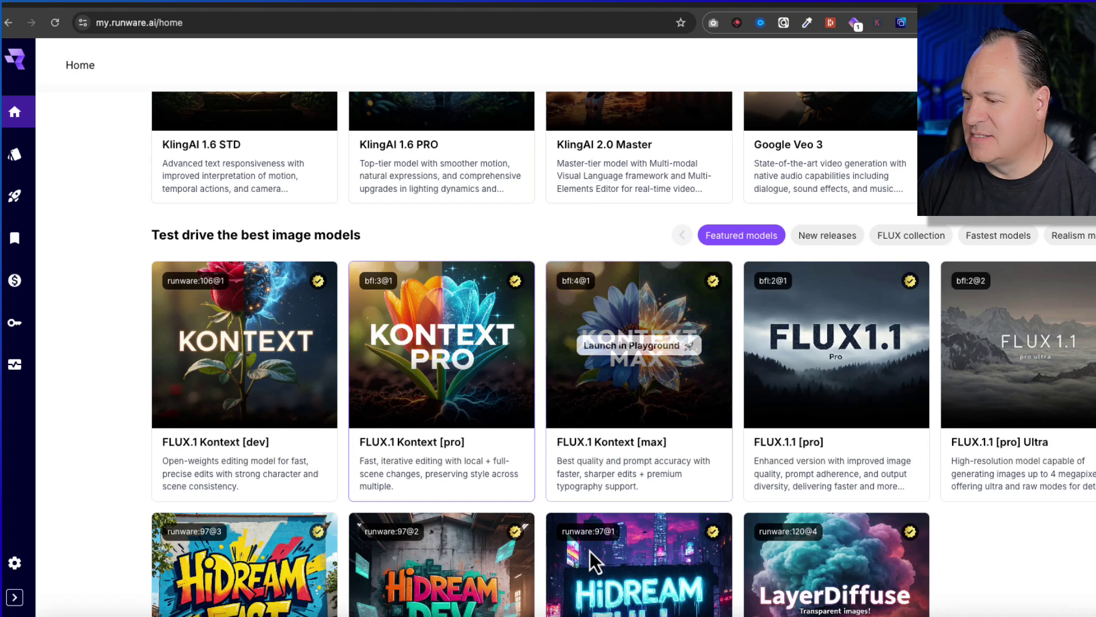
left_click(637, 354)
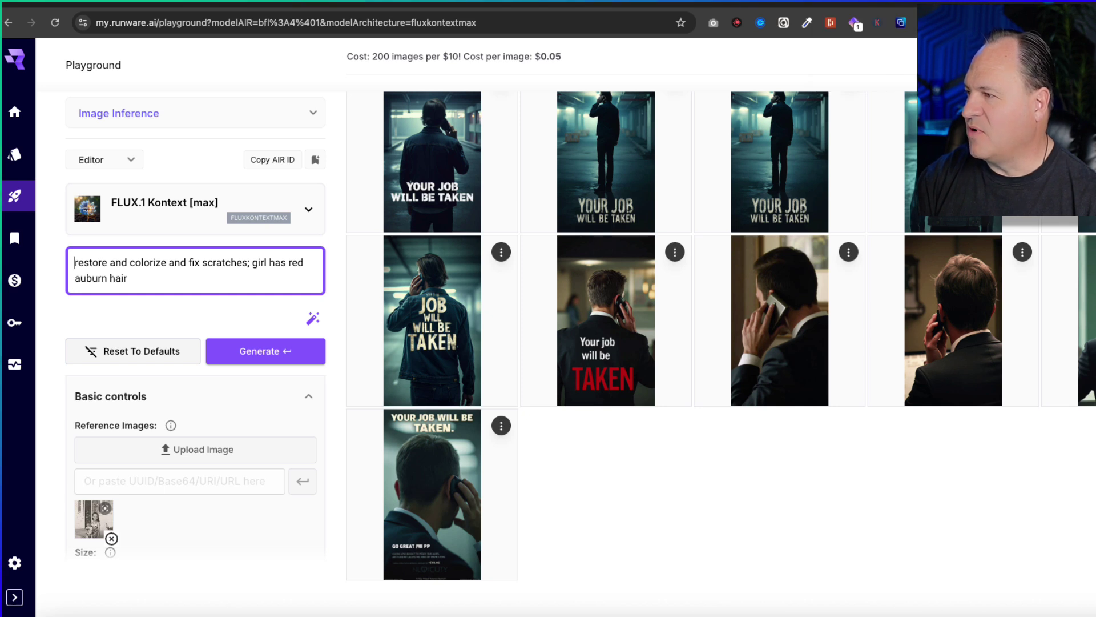
key("ctrl+Tab")
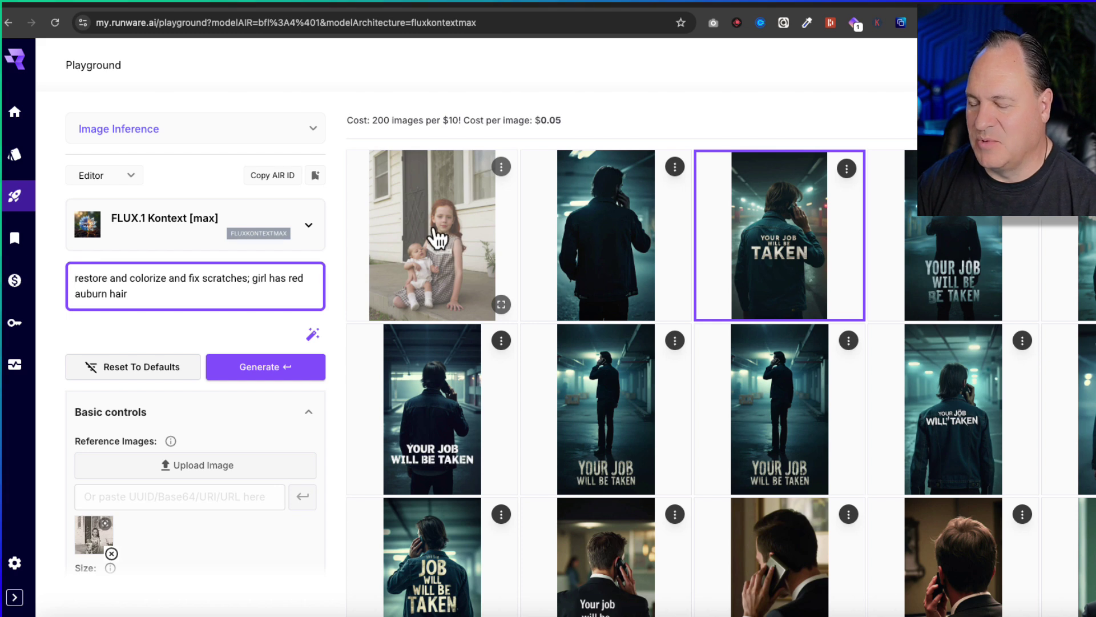
Rerun FLUX.1 Kontext [max] on the reference photo for a second auburn-haired colorization
left_click(77, 278)
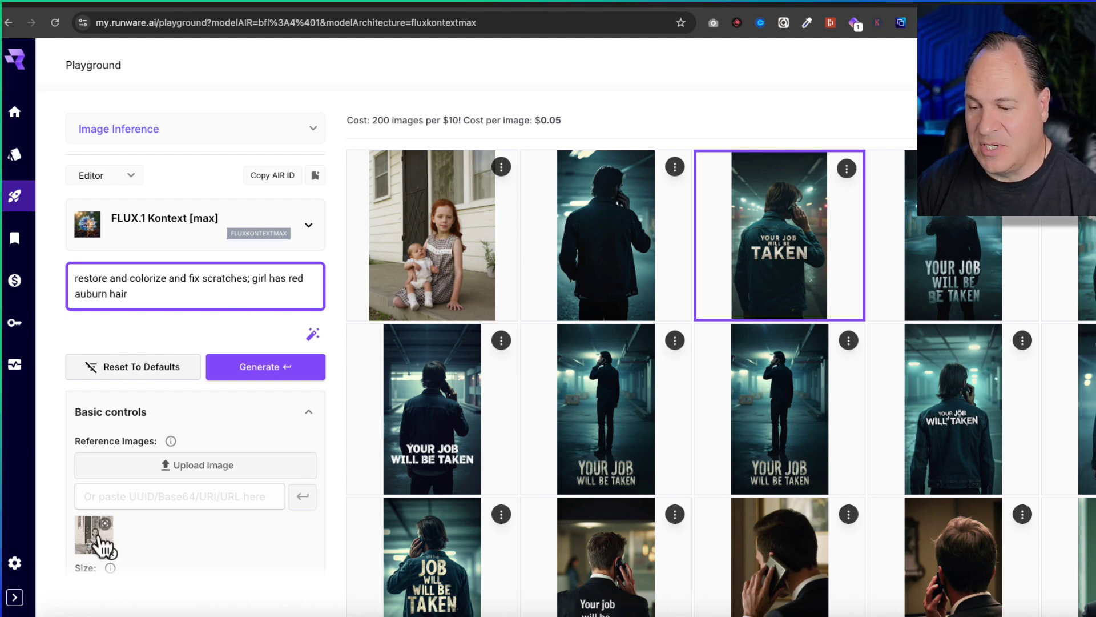
left_click(267, 368)
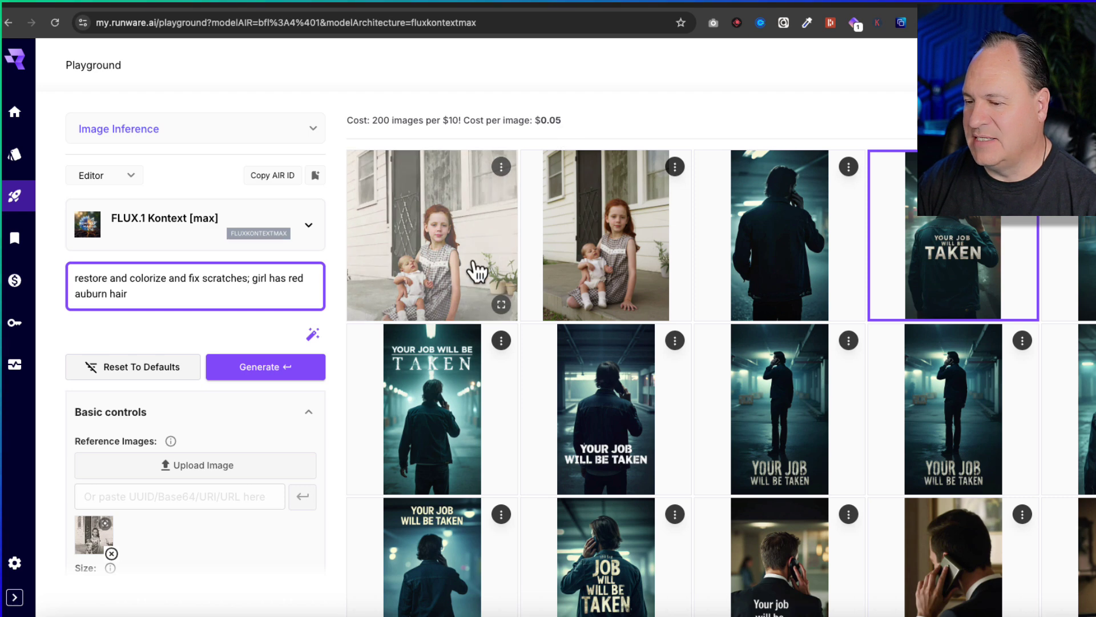
left_click(502, 276)
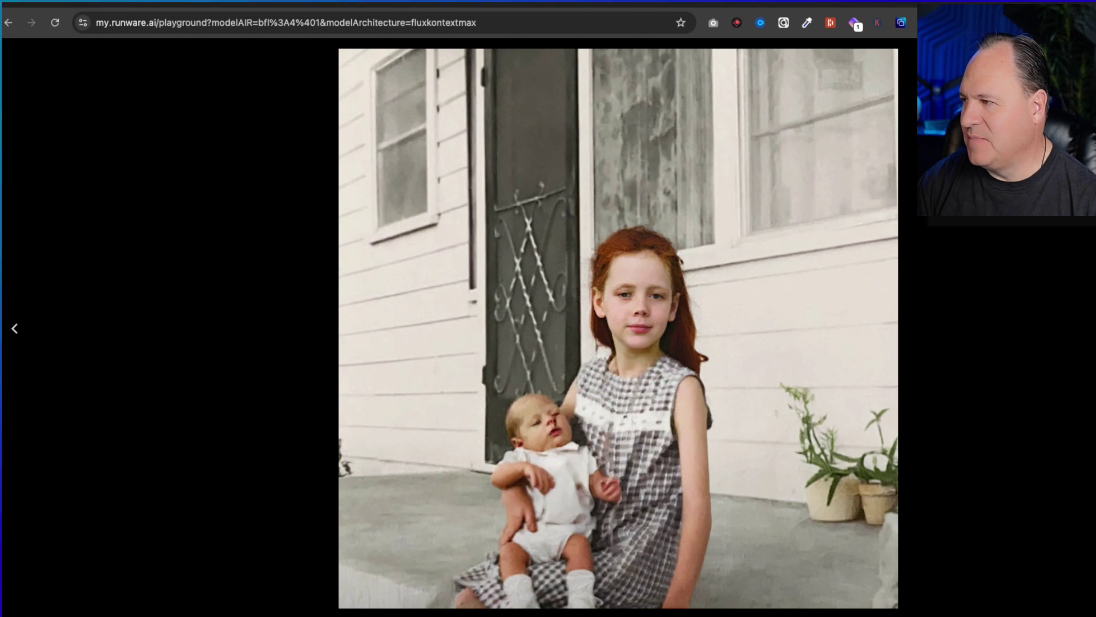
key("Escape")
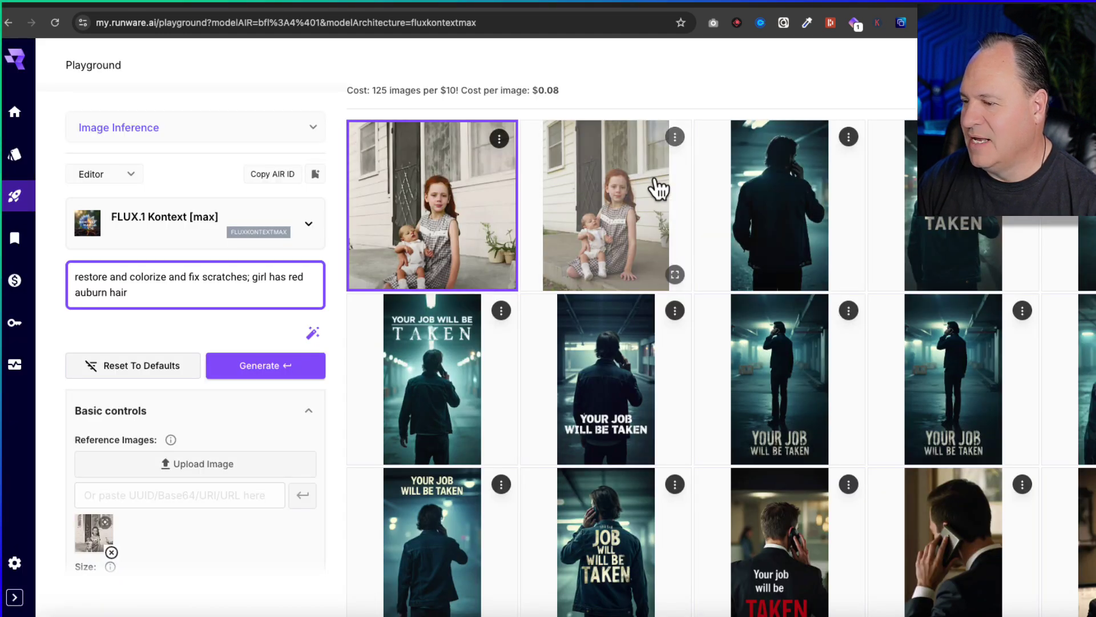
left_click(676, 274)
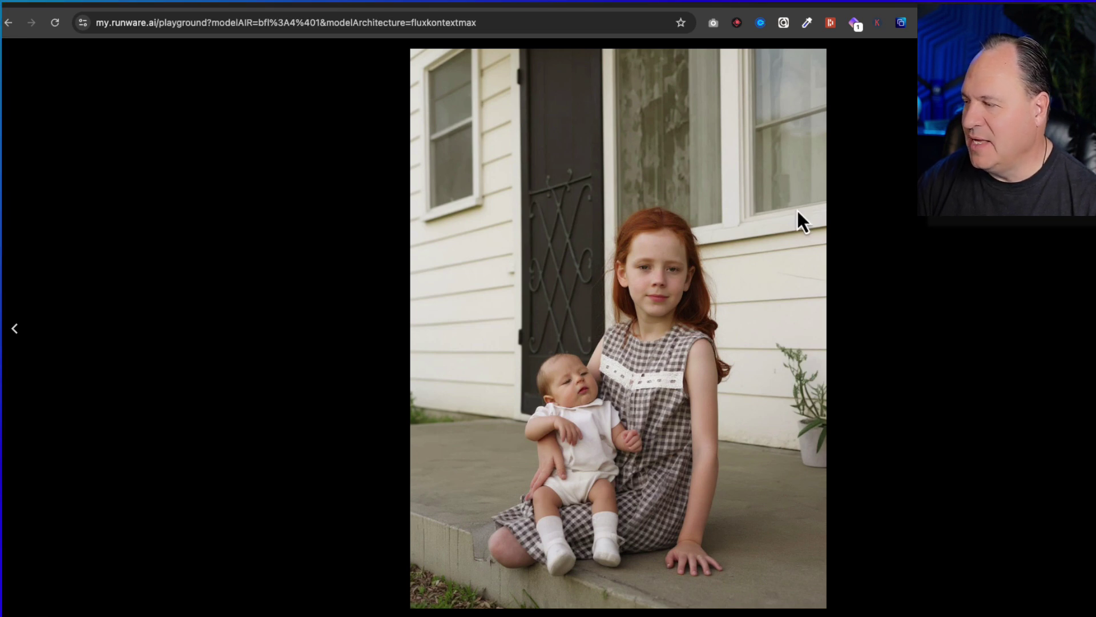
key("Escape")
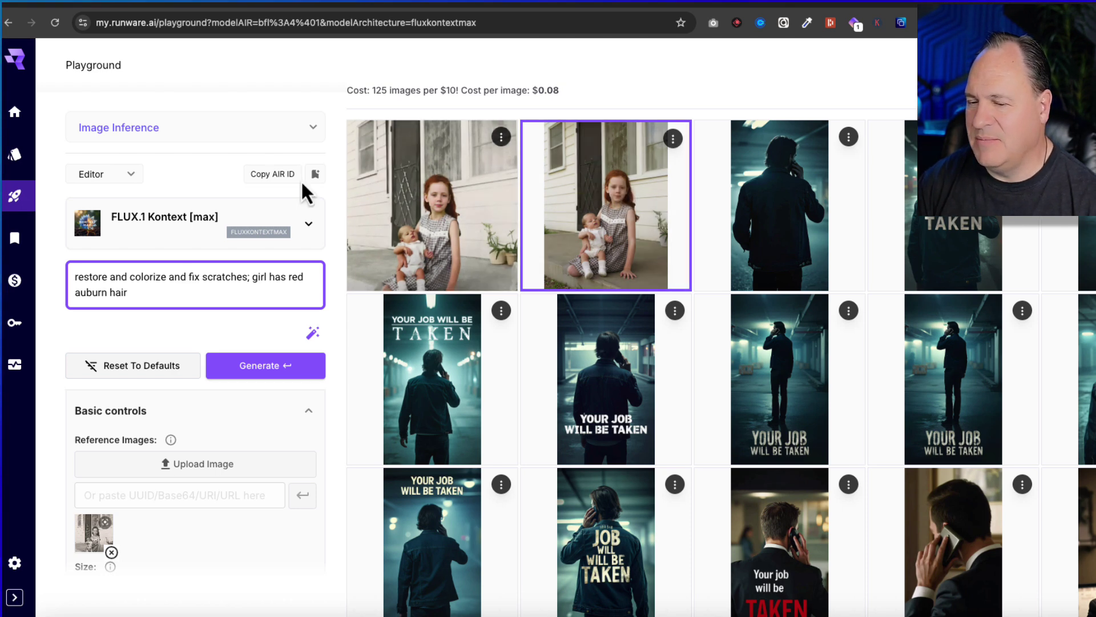
Switch the Playground mode to Image Upscale, then back to Image Inference
left_click(313, 131)
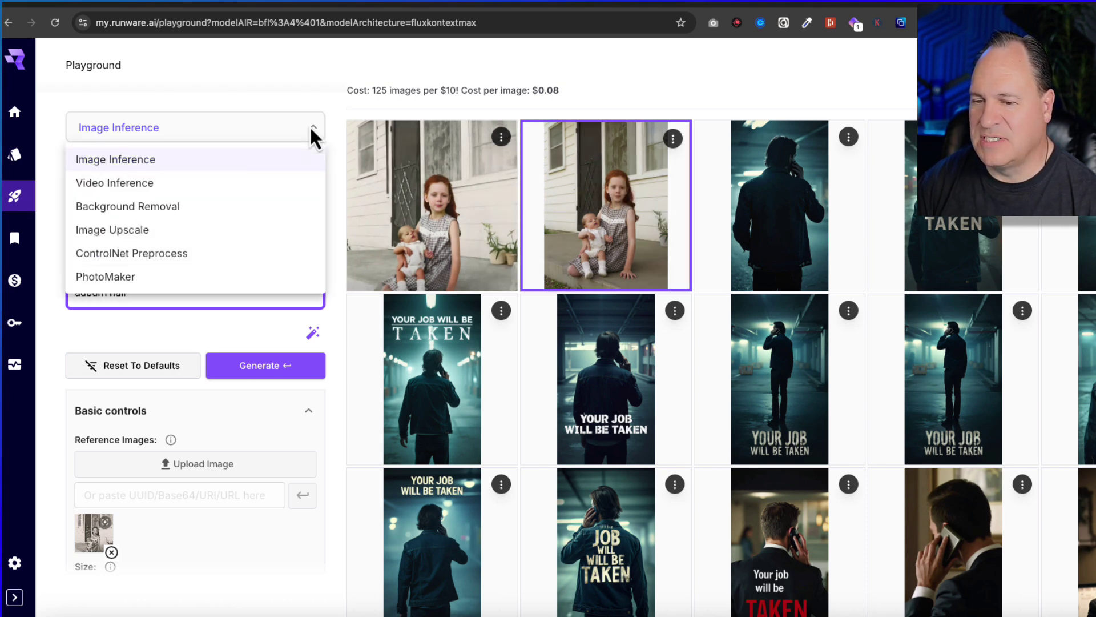
left_click(167, 231)
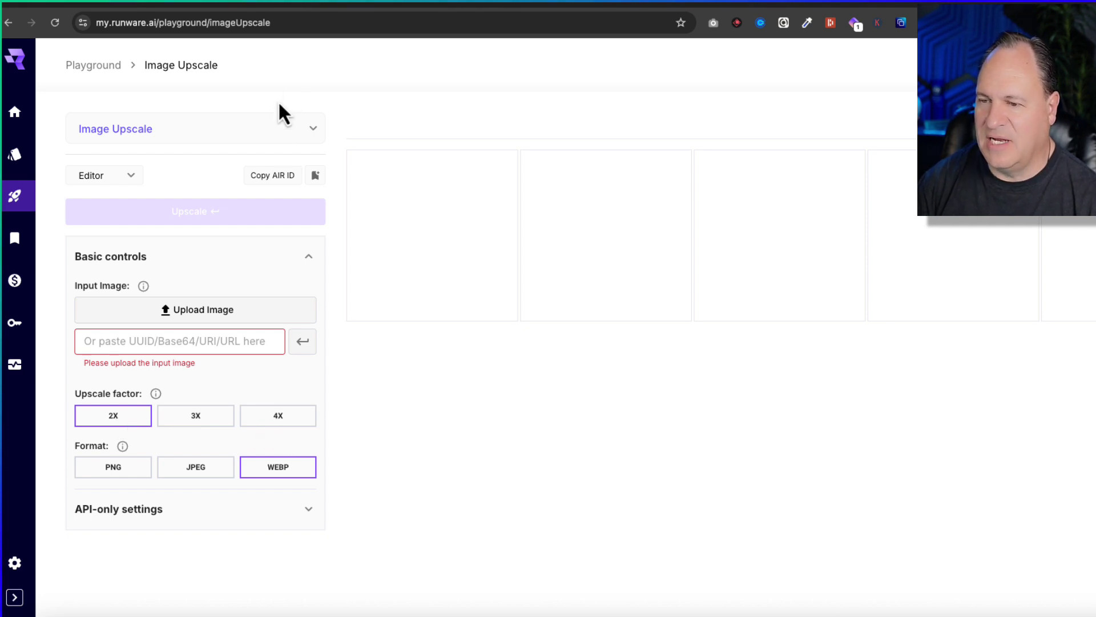
left_click(273, 129)
left_click(163, 163)
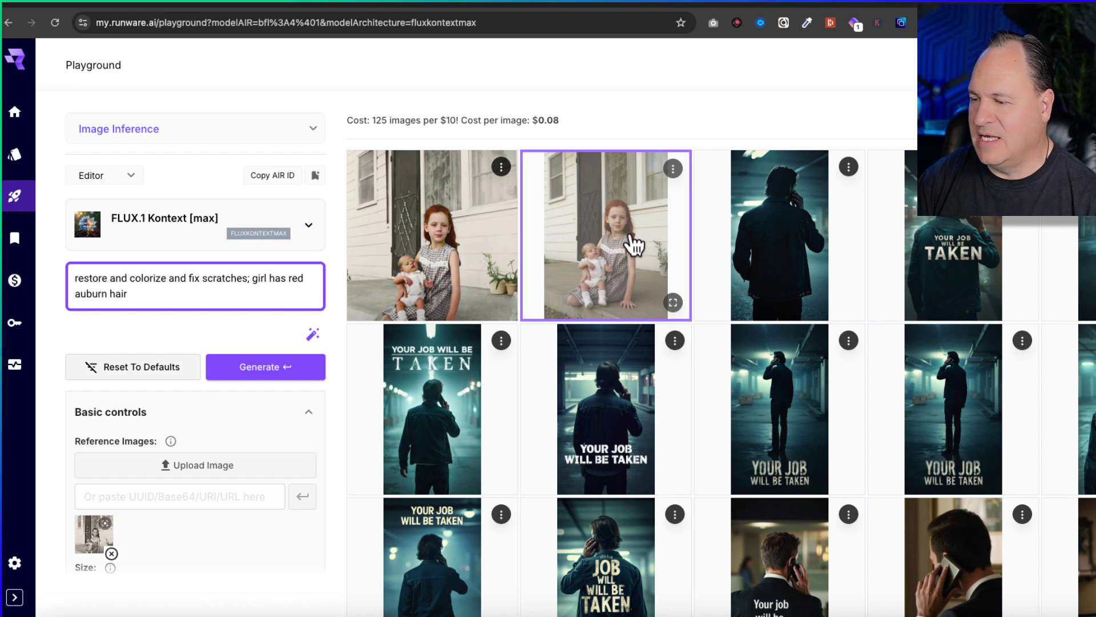
Dismiss the second colorized photo's actions menu and return to Home's video model gallery
left_click(674, 169)
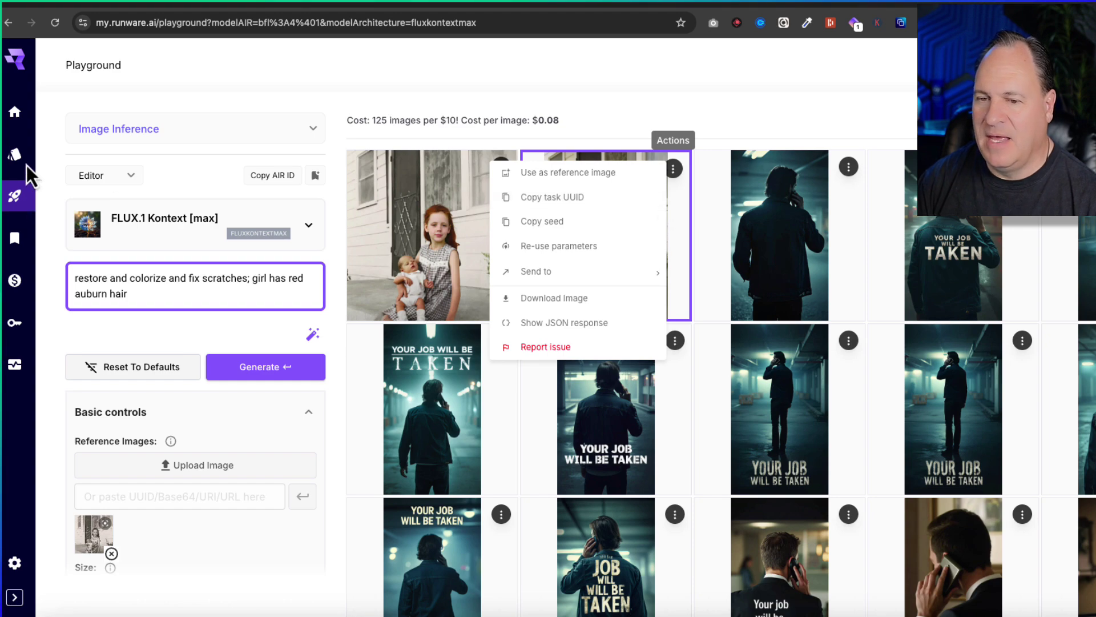
left_click(20, 118)
left_click(17, 115)
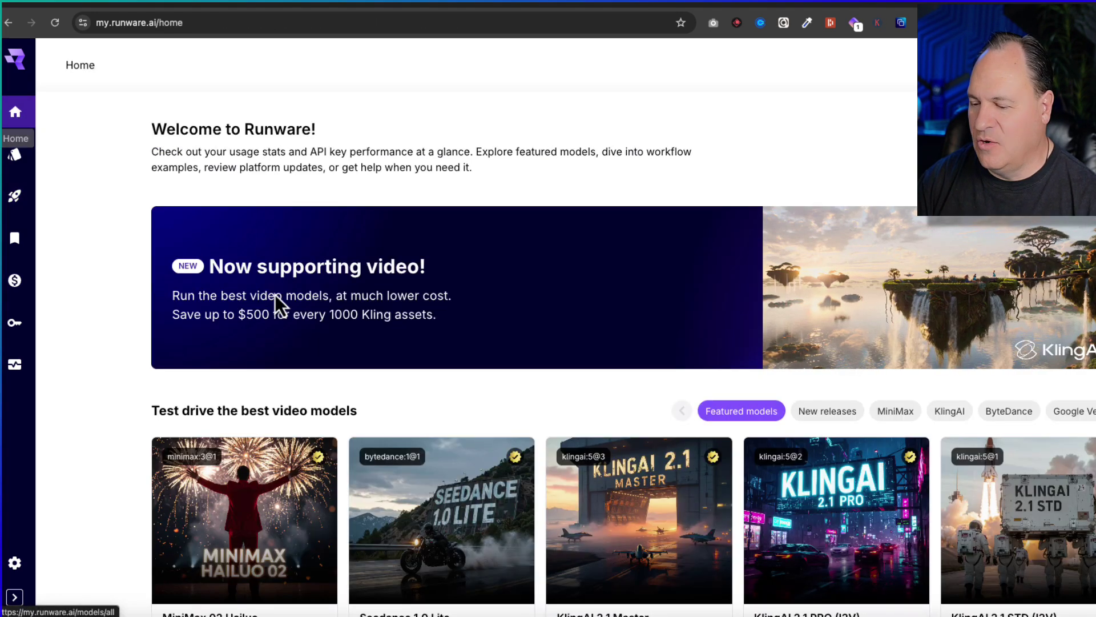
scroll(303, 306, "down", 5)
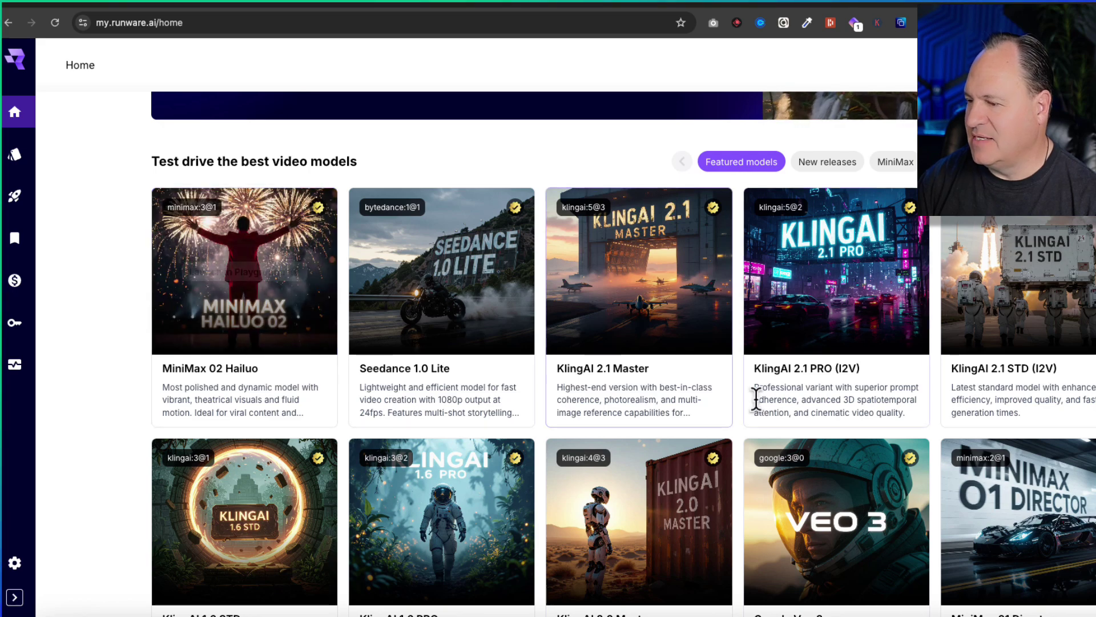
mouse_move(632, 284)
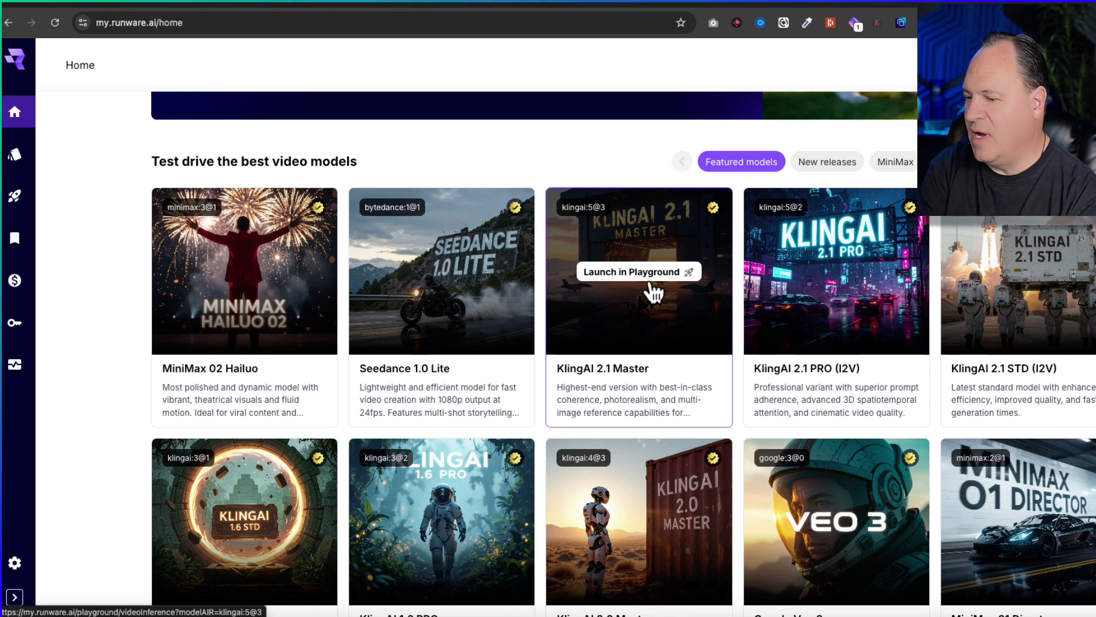
Launch KlingAI 2.1 Master in Playground and upload the girl-holding-baby photo from Downloads as frame image
left_click(651, 278)
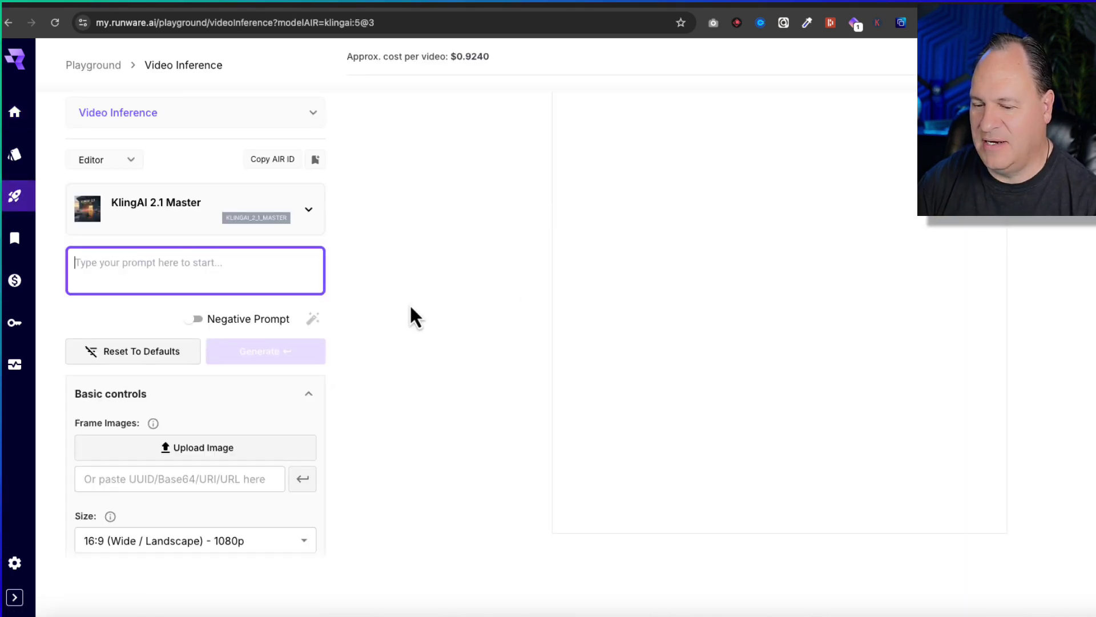
left_click(187, 448)
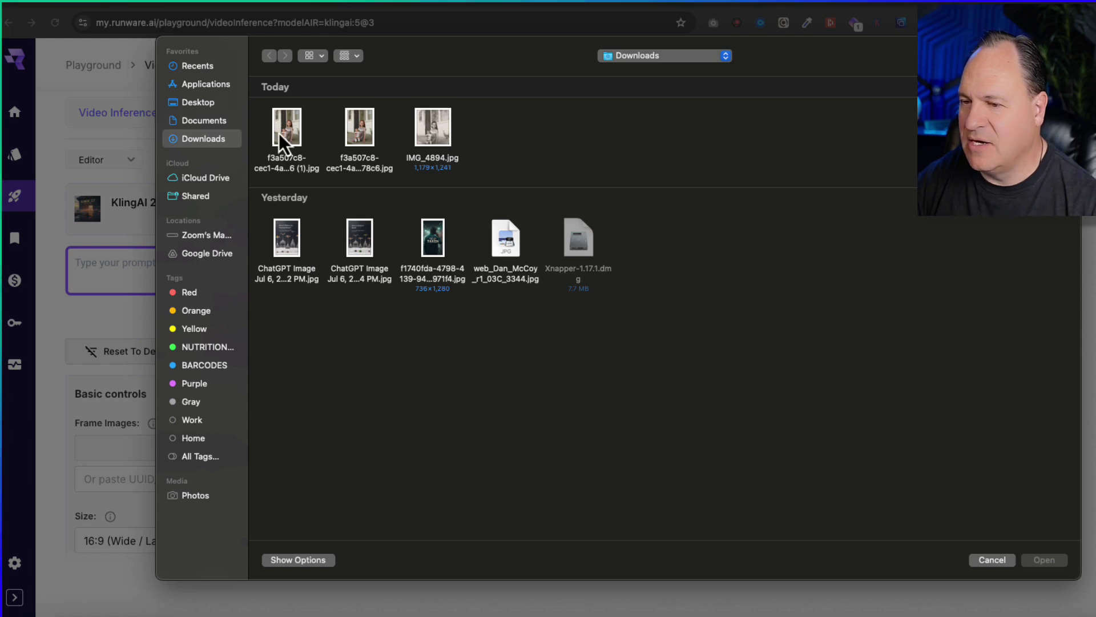
left_click(283, 129)
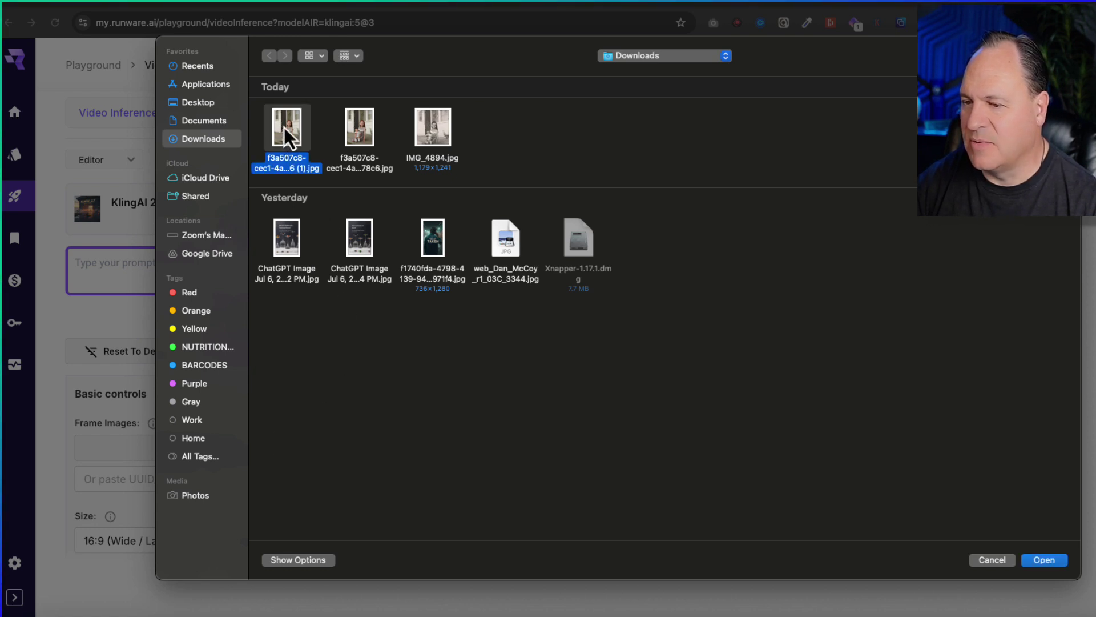
double_click(285, 128)
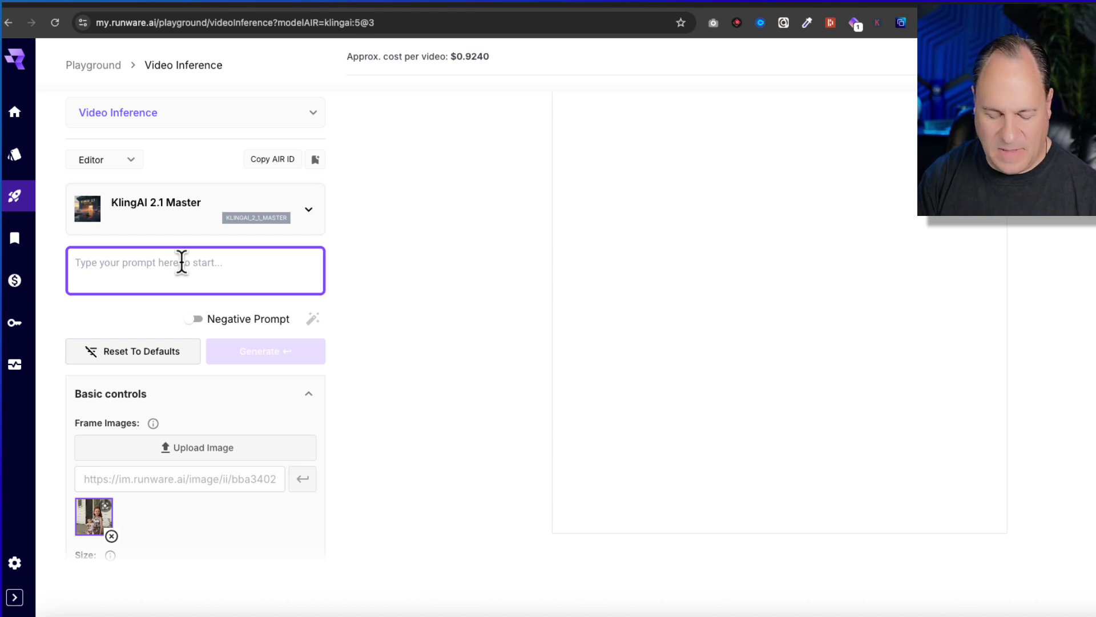
Enter the prompt 'In this mage make the paby be kicking and movin' and generate the video
type("In t")
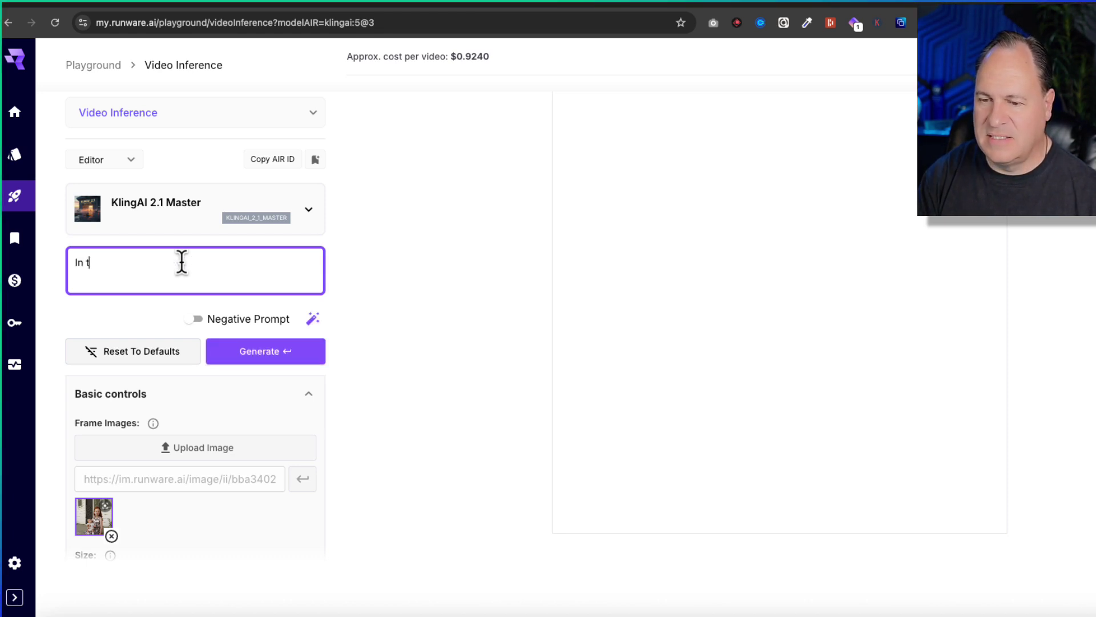
type("his mage ma")
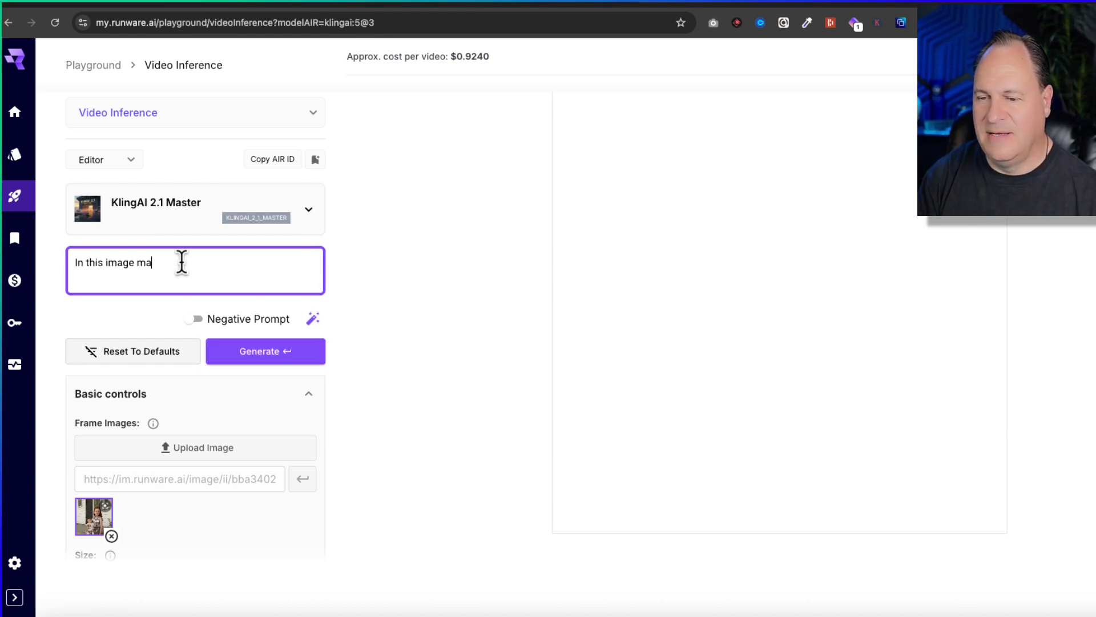
type("ke the pa")
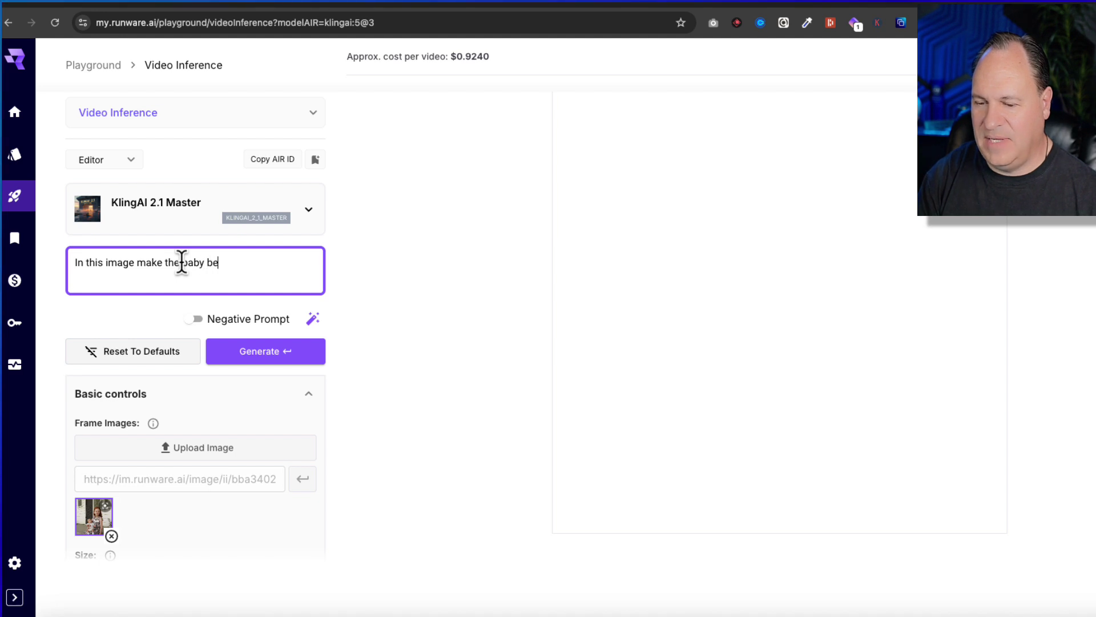
type("by be kicking and movin")
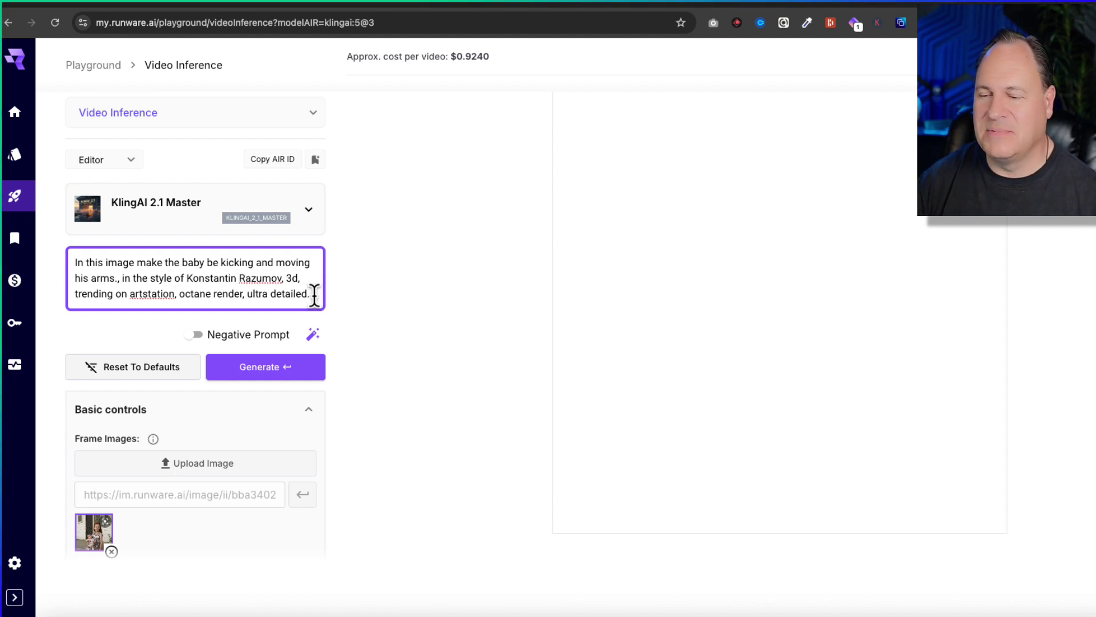
left_click(266, 368)
Let the KlingAI 2.1 Master video of the red-haired girl holding the smiling baby finish generating
left_click(266, 369)
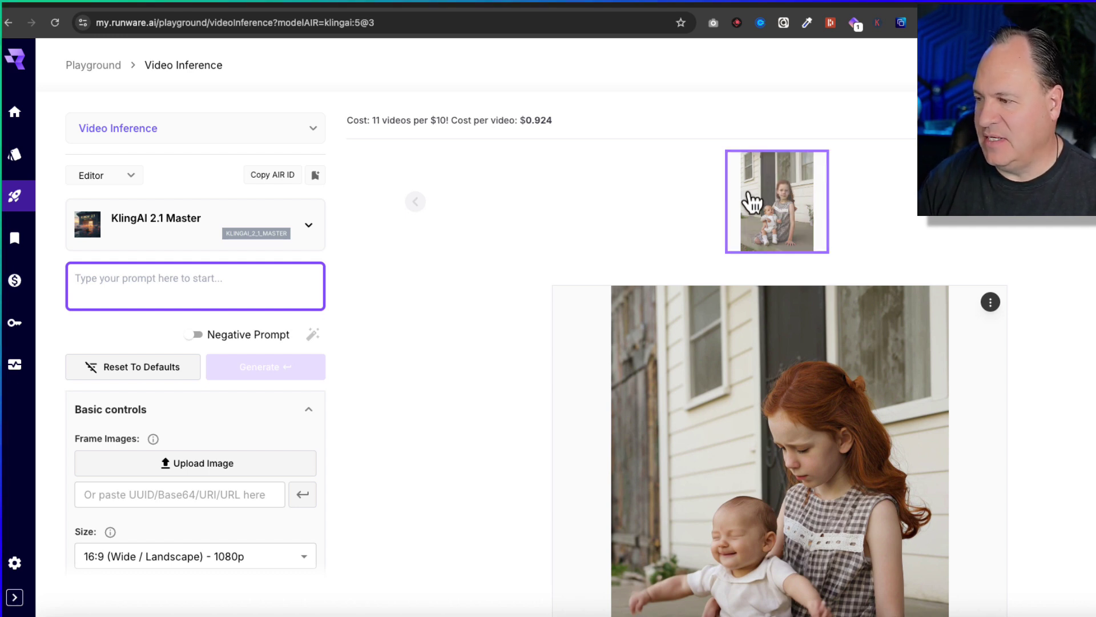
Replay the five-second clip of the baby kicking and waving his arms several times
scroll(790, 214, "down", 2)
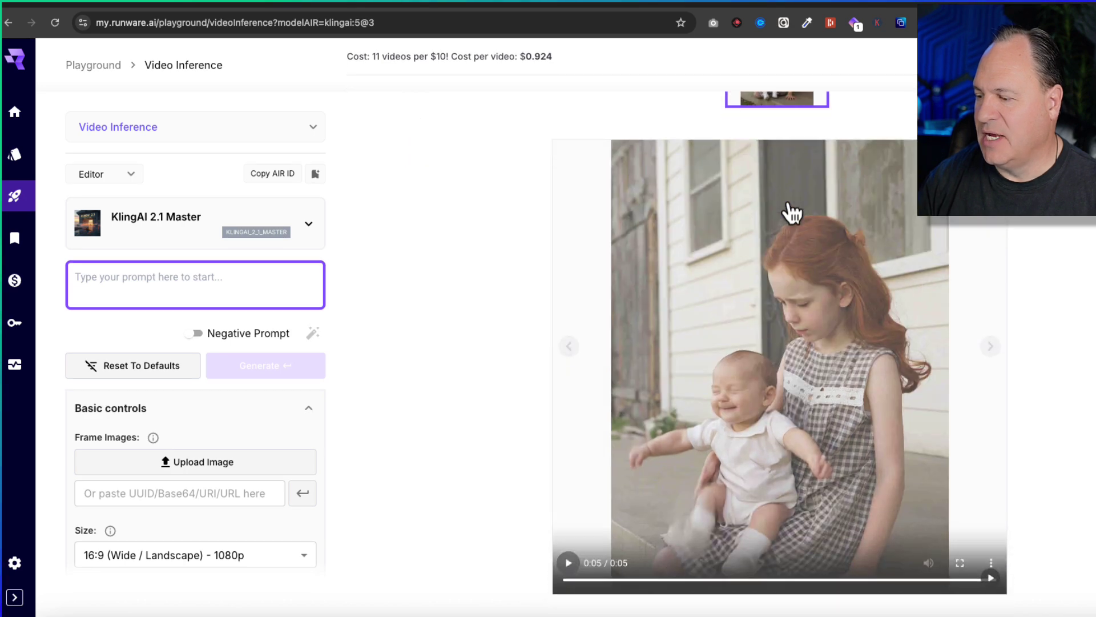
left_click(568, 549)
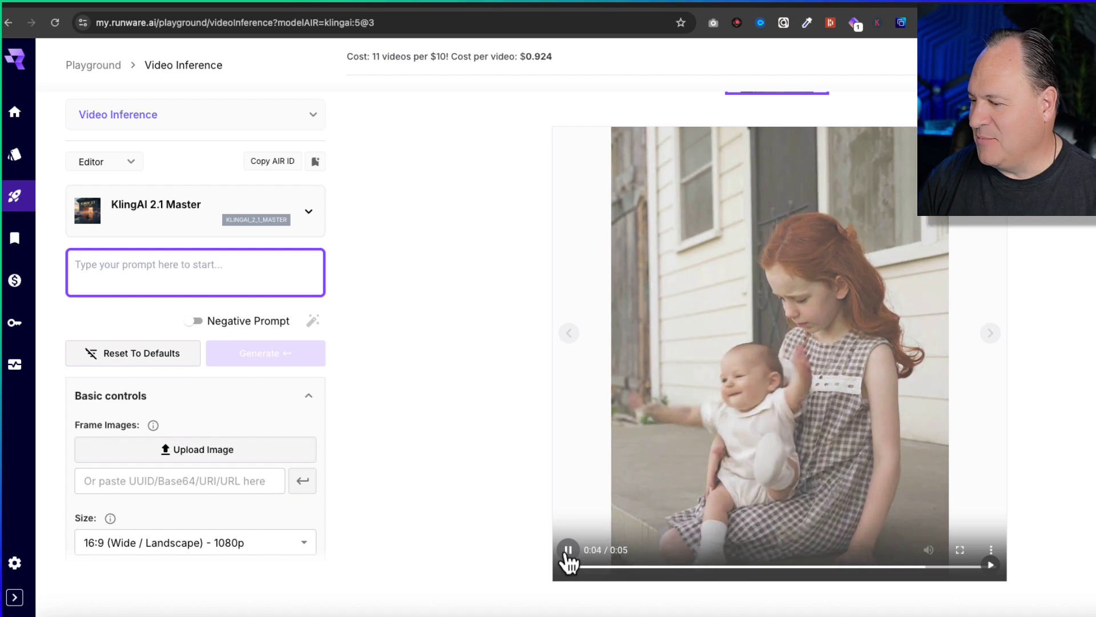
left_click(569, 550)
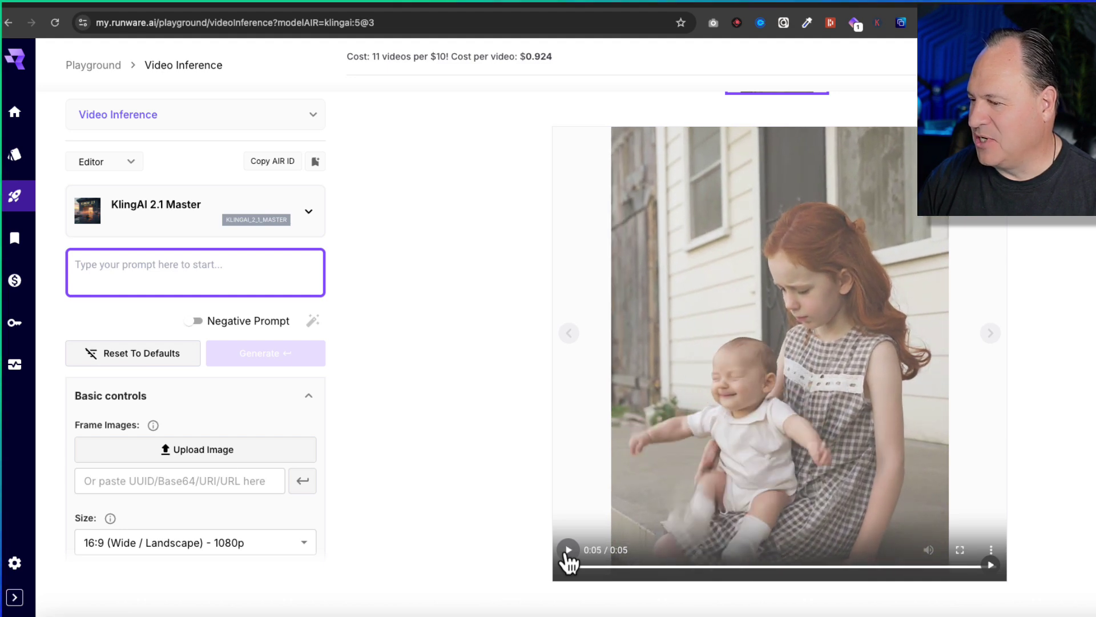
left_click(569, 549)
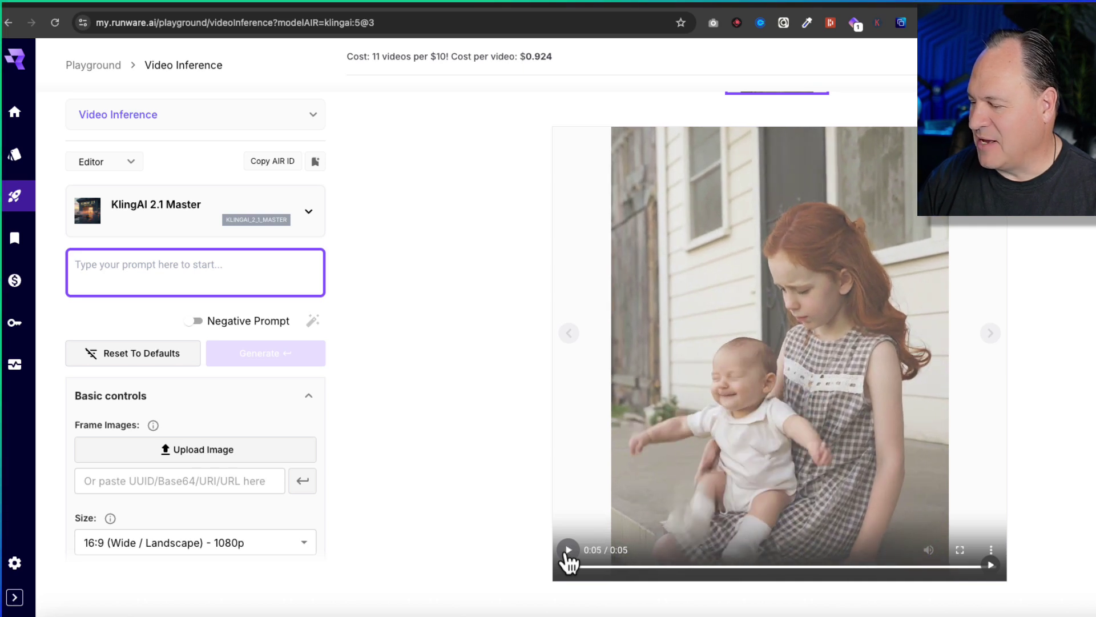
left_click(569, 550)
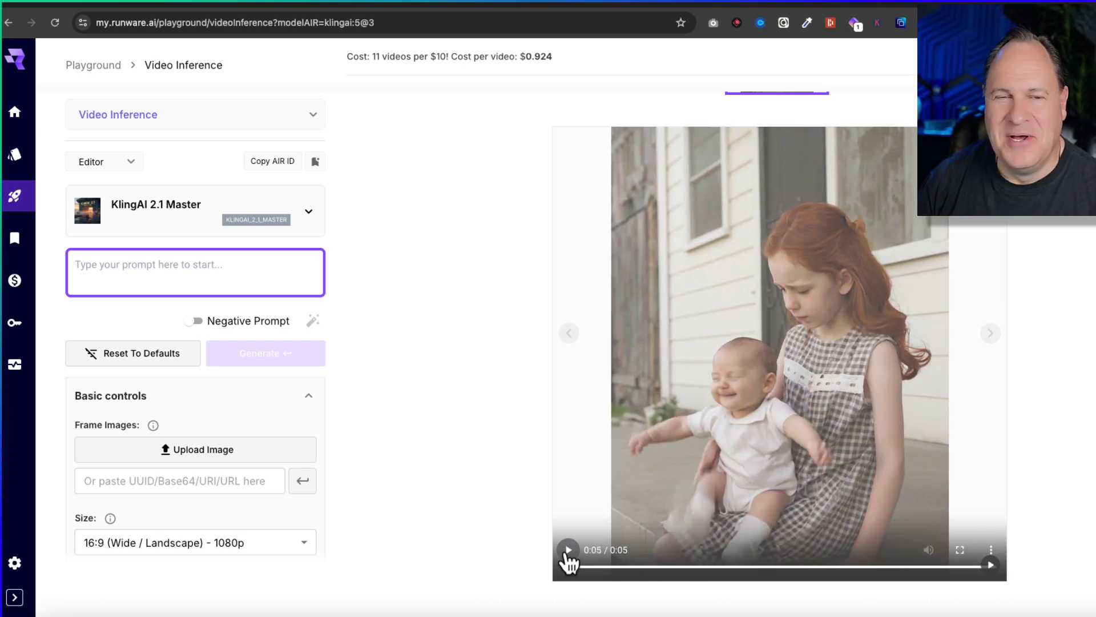
left_click(568, 551)
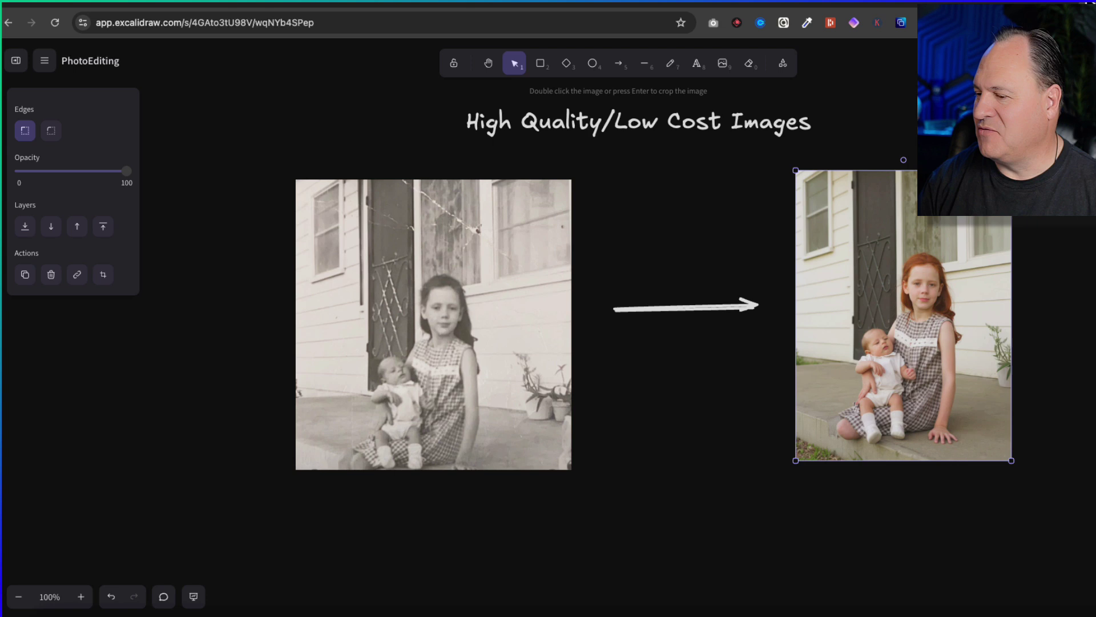
Scroll the PhotoEditing board to the black-and-white photo, arrow and colorized version
scroll(750, 476, "down", 3)
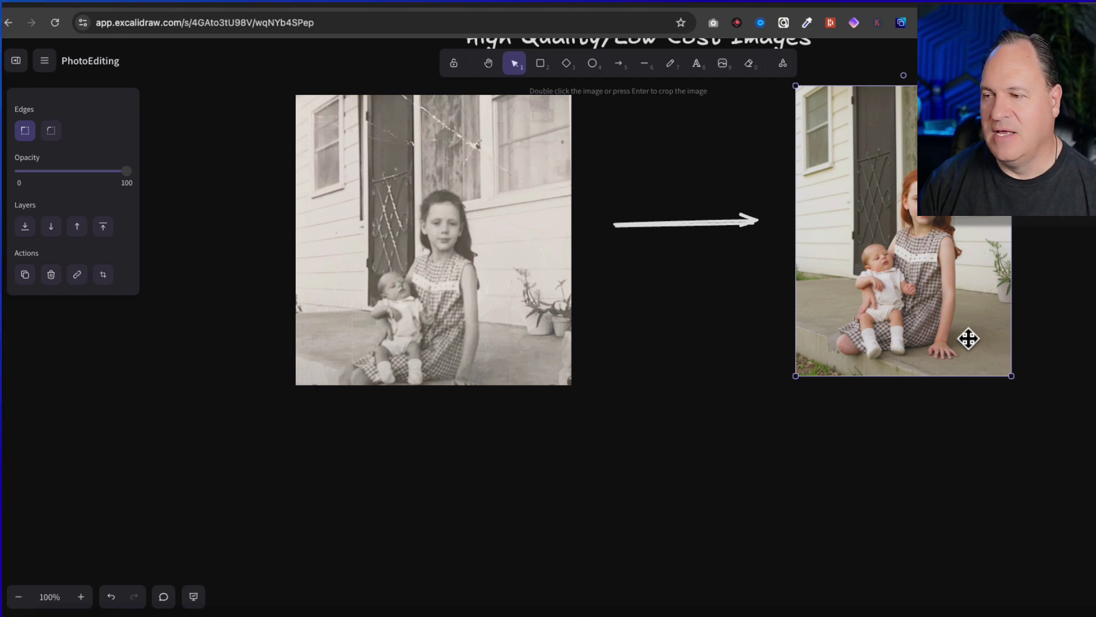
Add a text note below the photos listing runware.ai, Kontext and Kling on separate lines
left_click(580, 474)
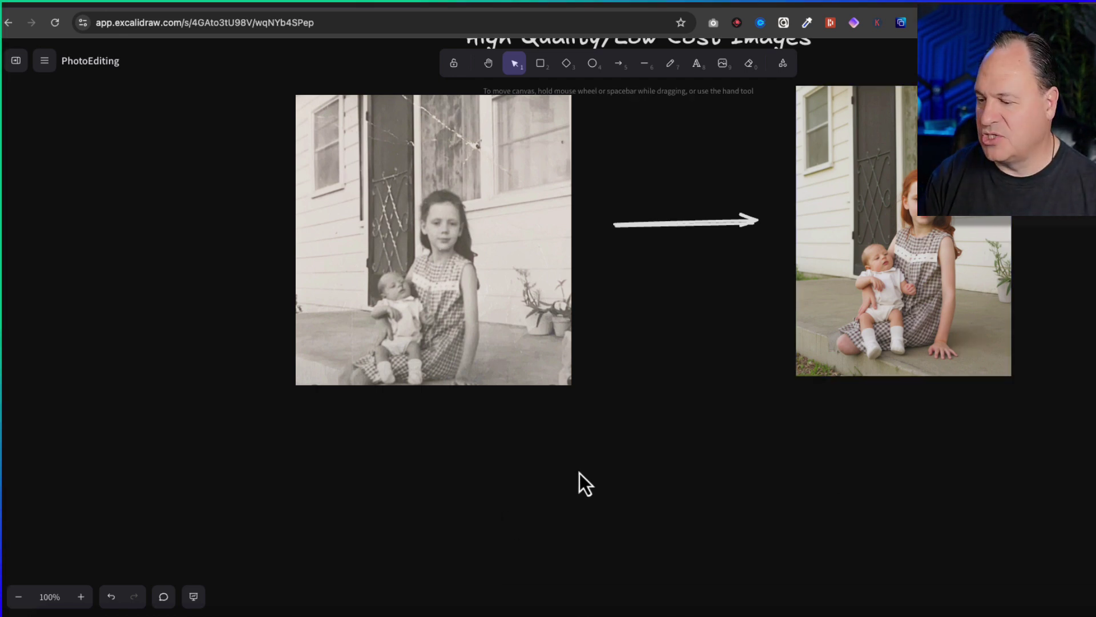
key("t")
left_click(580, 473)
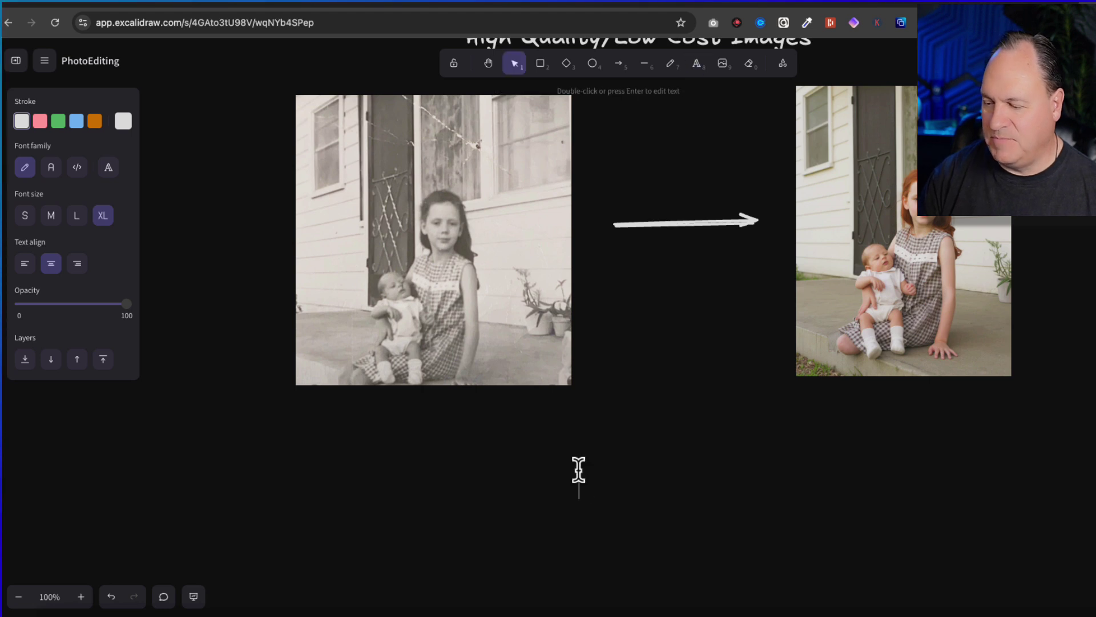
type("runware.ai")
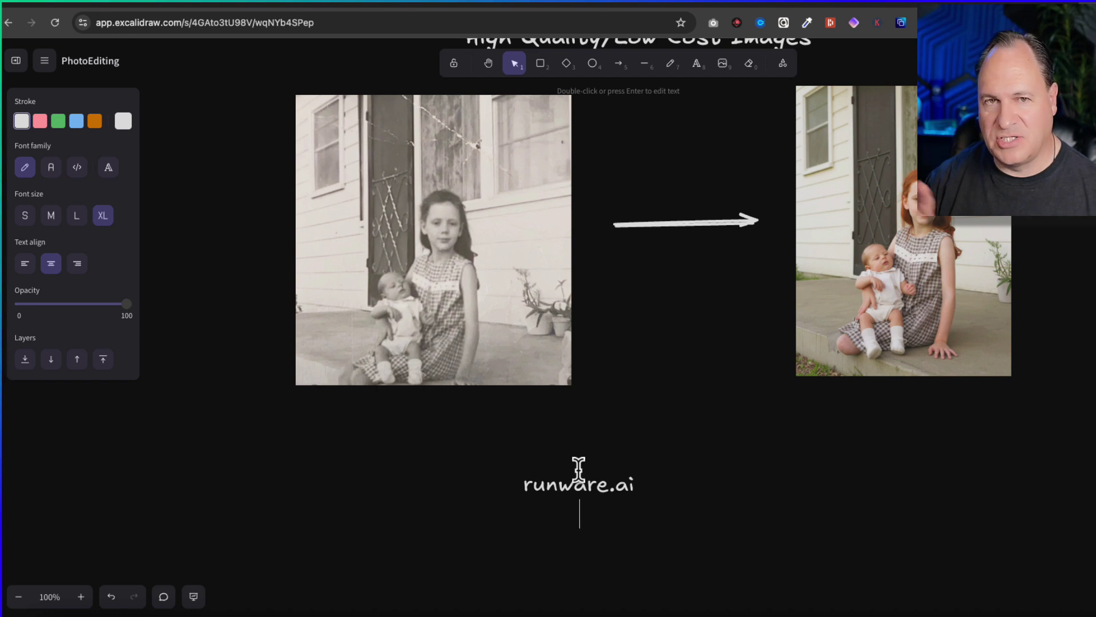
key("Return")
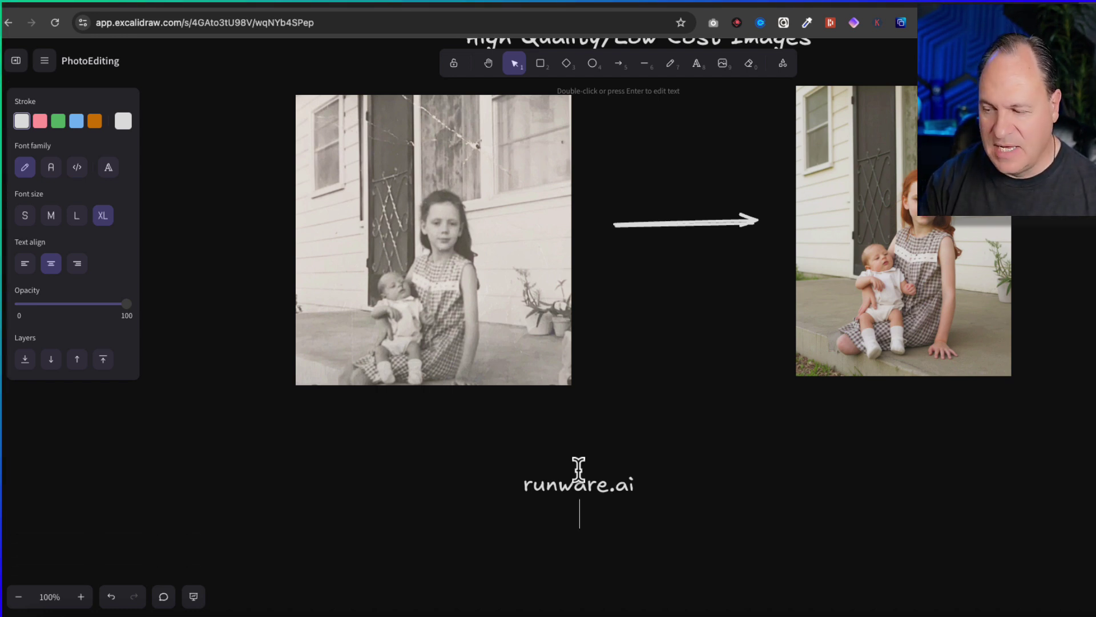
type("Kontext")
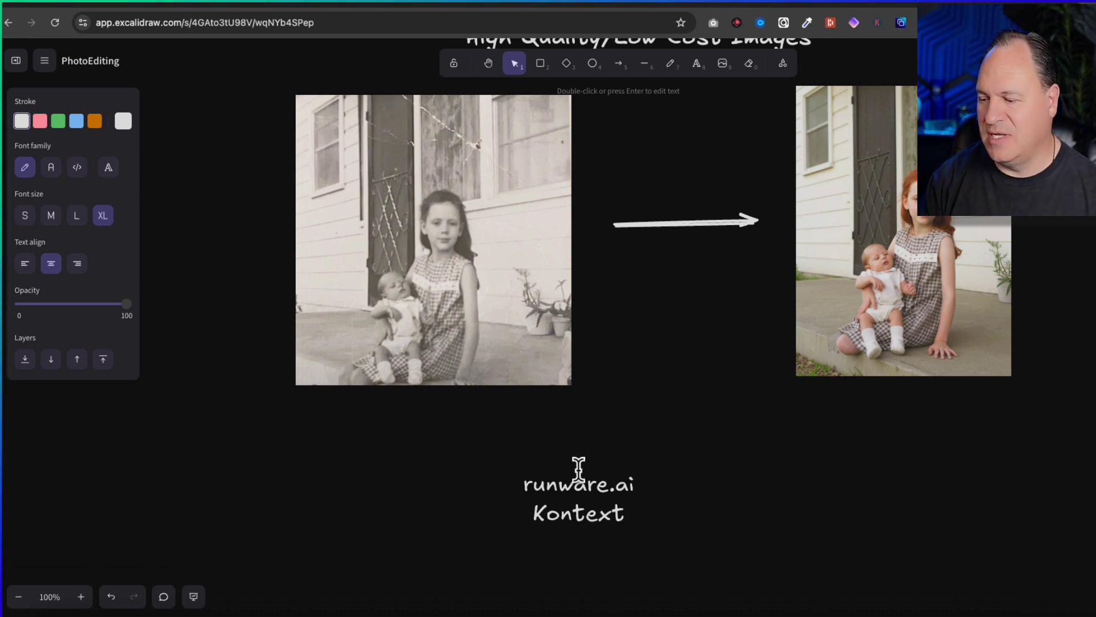
key("Return")
type("Kling")
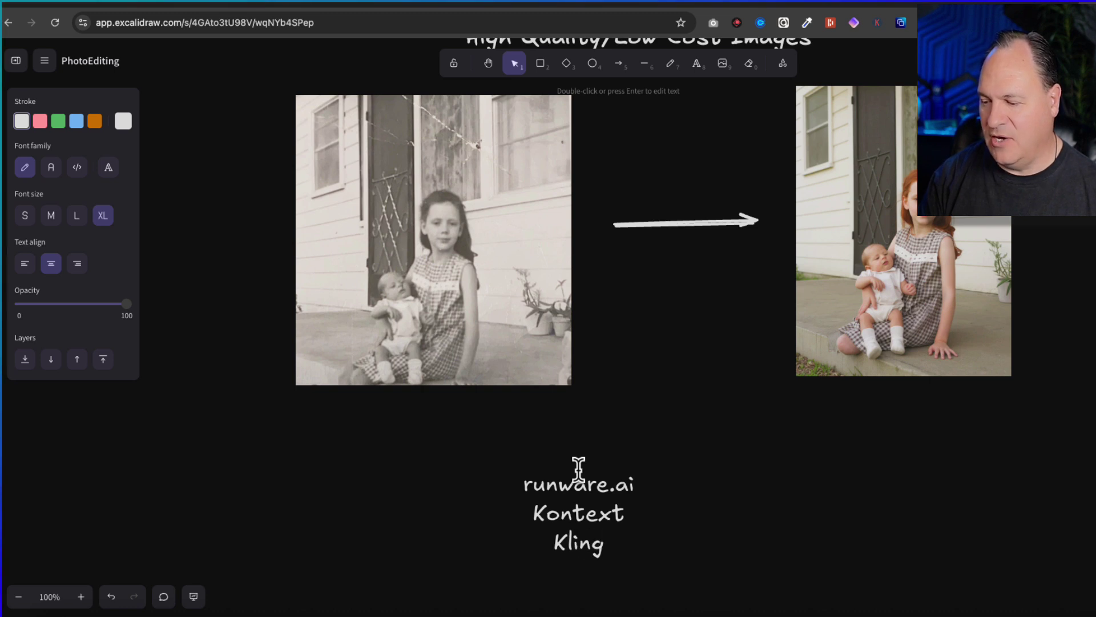
key("Return")
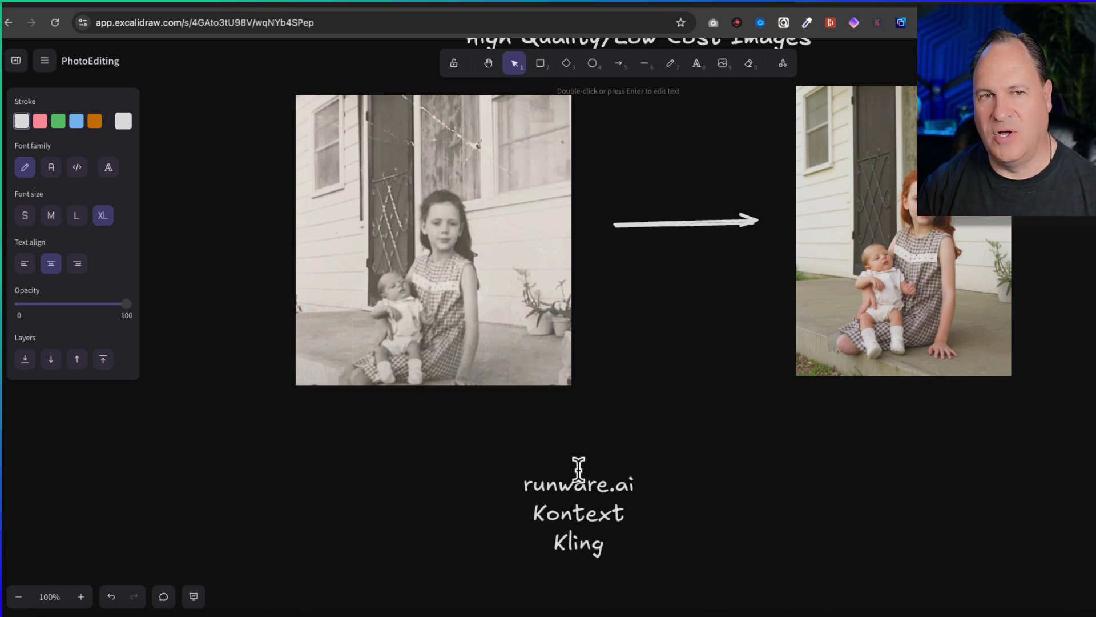
scroll(578, 468, "down", 2)
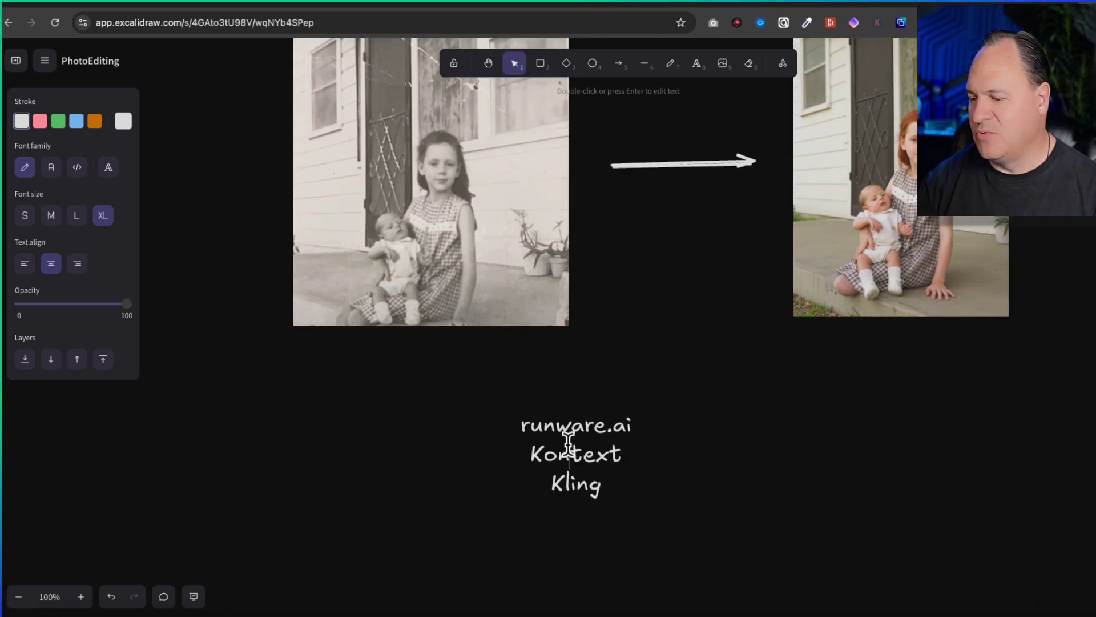
Drag the runware.ai / Kontext / Kling note up between the photos, just under the arrow
left_click(549, 466)
left_click_drag(549, 451, 656, 273)
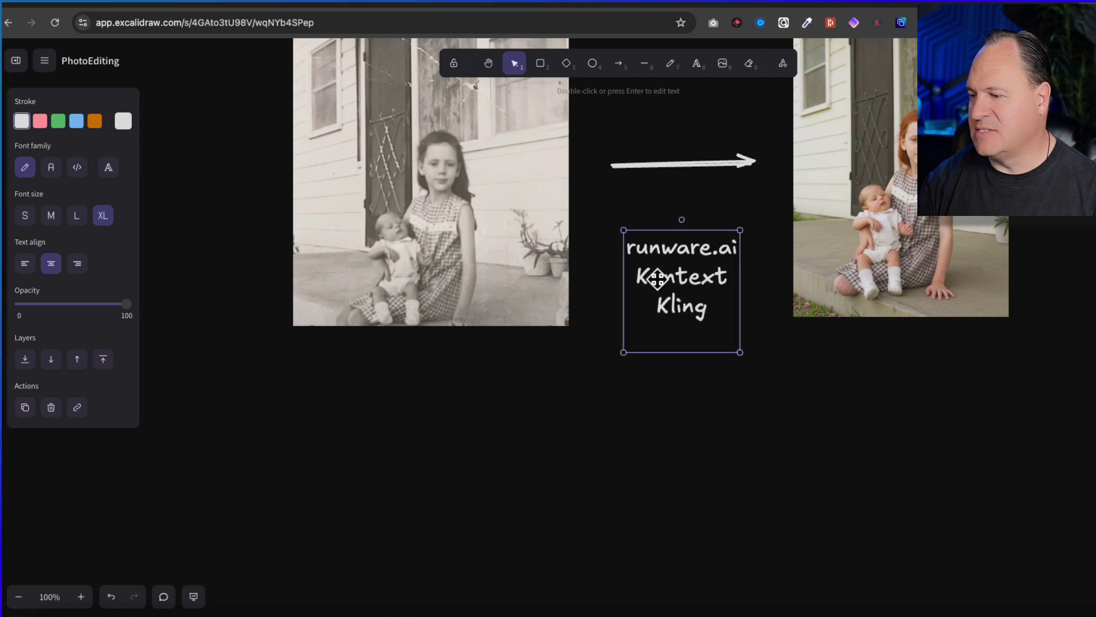
left_click(689, 433)
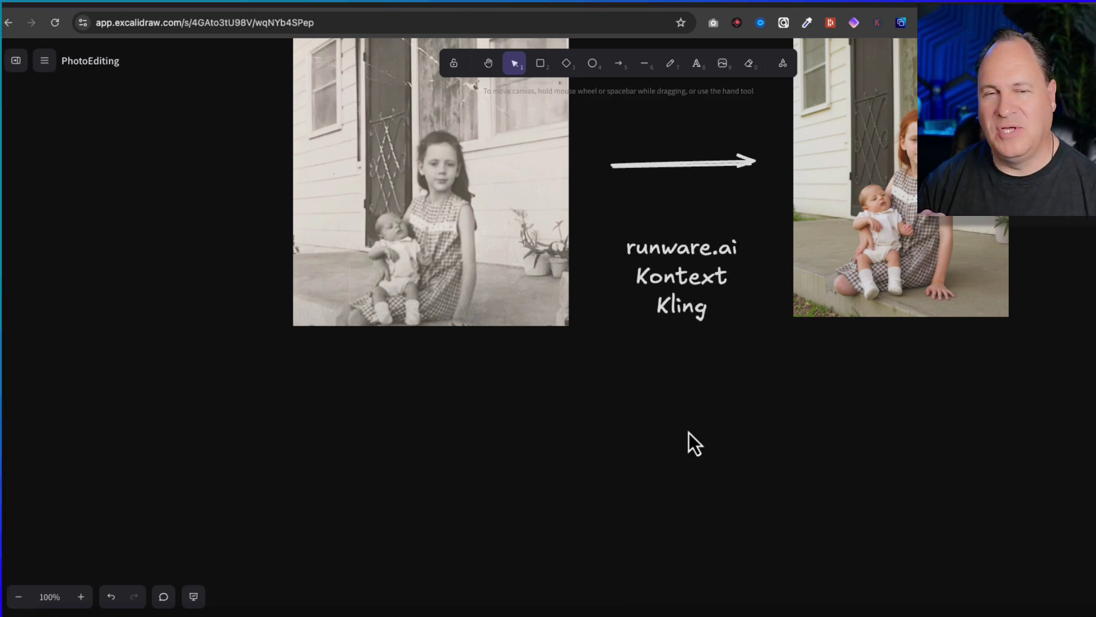